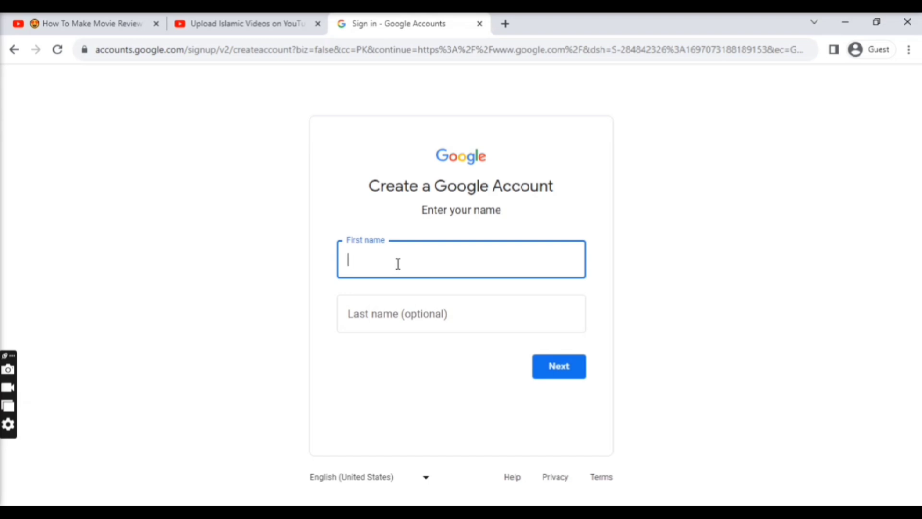
Enter "islamic" as the first name and "teaches" as the last name for the new Google account and continue
{"action": "type", "text": "islamic"}
{"action": "key", "text": "Tab"}
{"action": "type", "text": "teaches"}
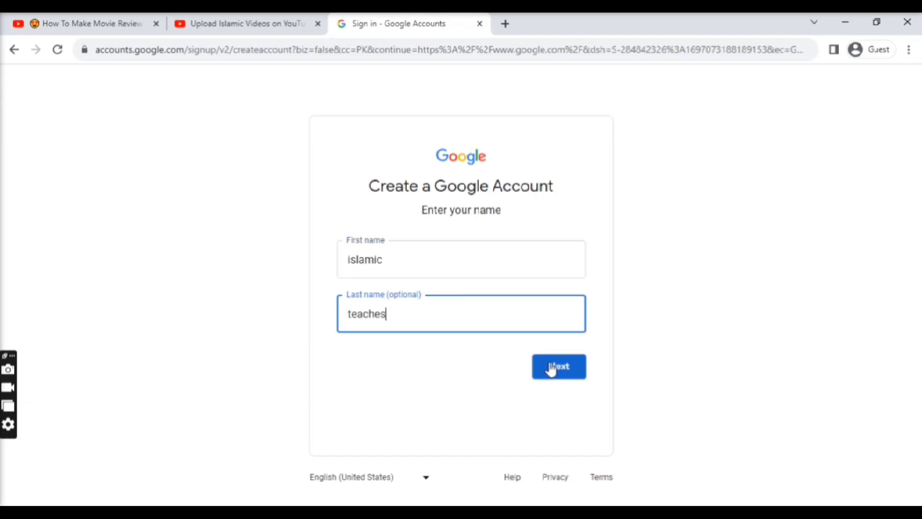
{"action": "left_click", "coordinate": [551, 369]}
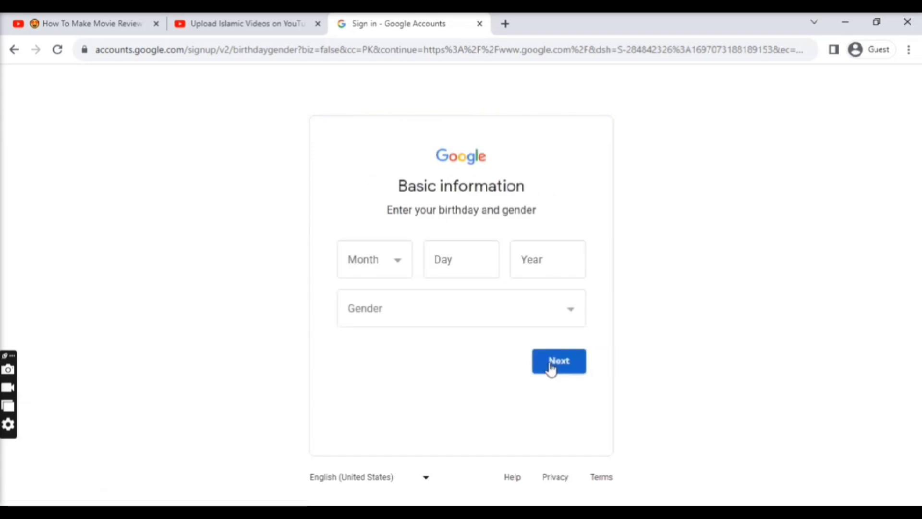
Fill in the birthday and gender in the basic information form and continue
{"action": "left_click", "coordinate": [400, 267]}
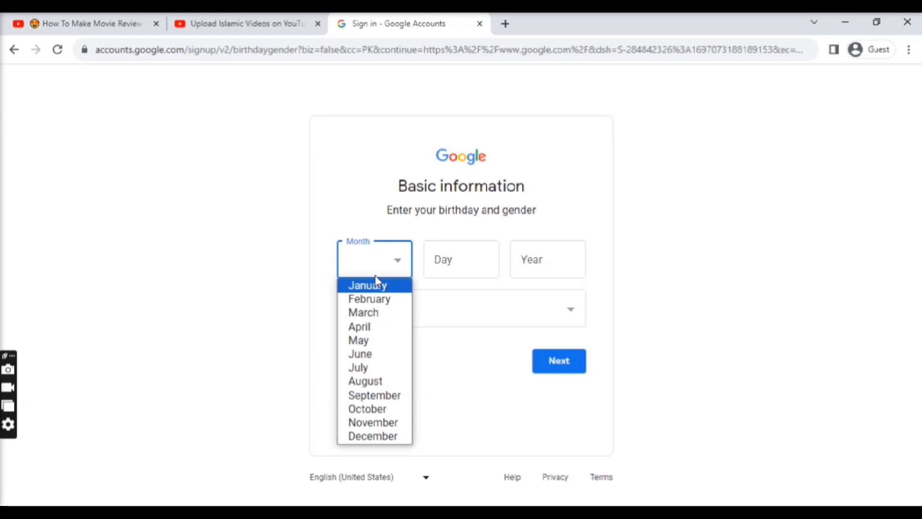
{"action": "left_click", "coordinate": [561, 360]}
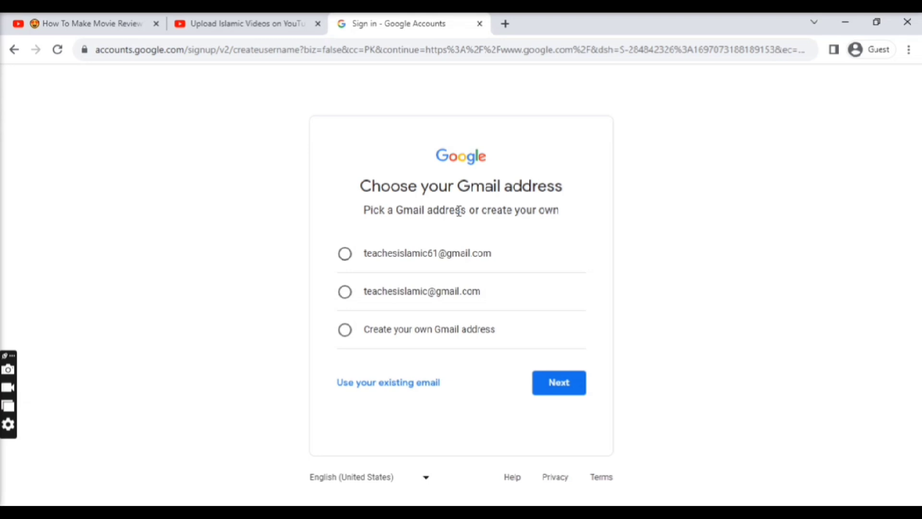
Create a custom Gmail address instead of a suggested one and set the account password
{"action": "left_click", "coordinate": [426, 331]}
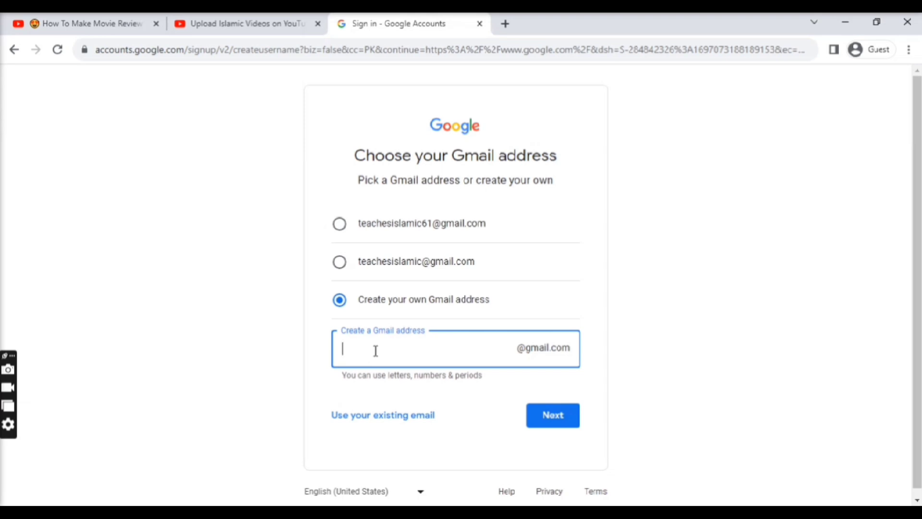
{"action": "left_click", "coordinate": [555, 423]}
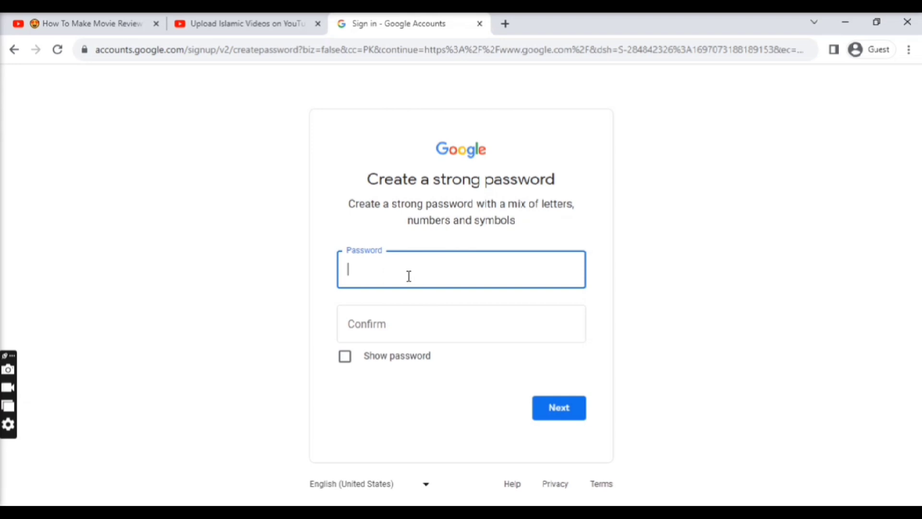
{"action": "left_click", "coordinate": [550, 406]}
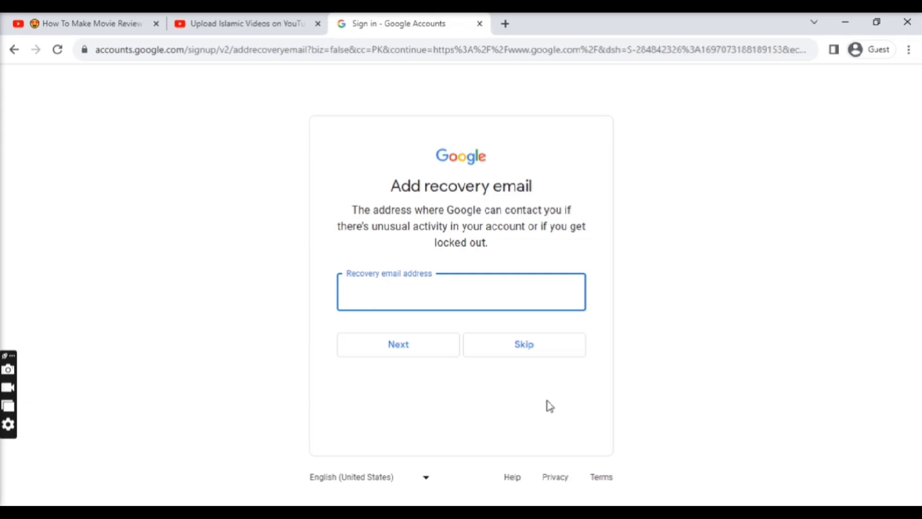
Skip the recovery email and agree to the privacy terms to finish creating the Google account
{"action": "left_click", "coordinate": [528, 343]}
{"action": "left_click", "coordinate": [530, 329]}
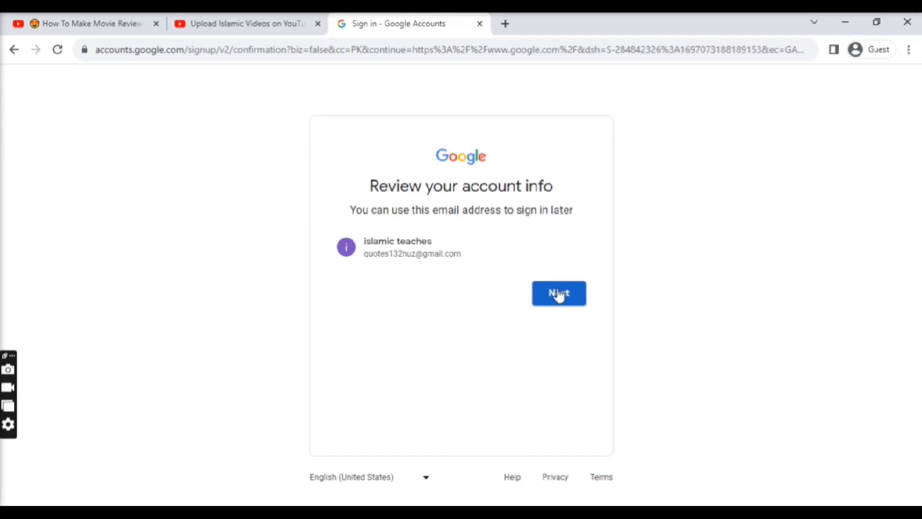
{"action": "left_click", "coordinate": [557, 305]}
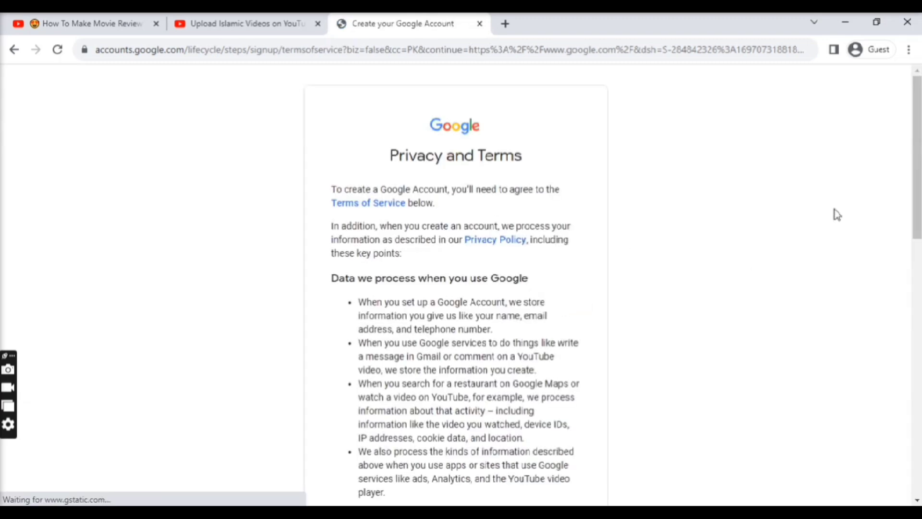
{"action": "left_click_drag", "start_coordinate": [917, 184], "coordinate": [917, 438]}
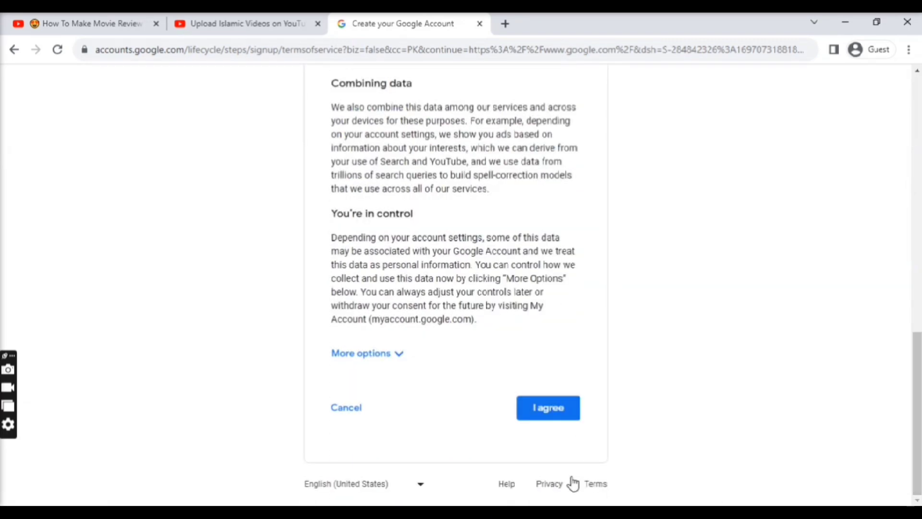
{"action": "left_click", "coordinate": [560, 415]}
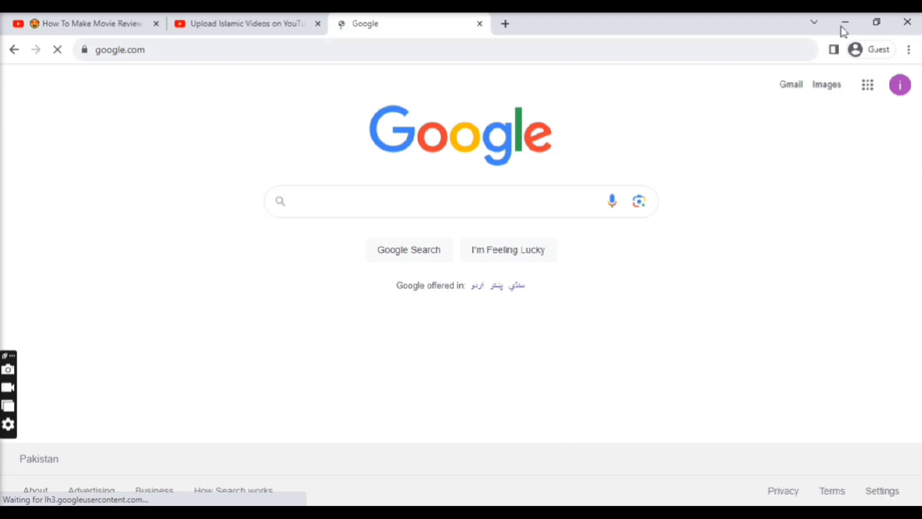
Check the signed-in Google account and open the channel creation form for it on YouTube
{"action": "left_click", "coordinate": [900, 86]}
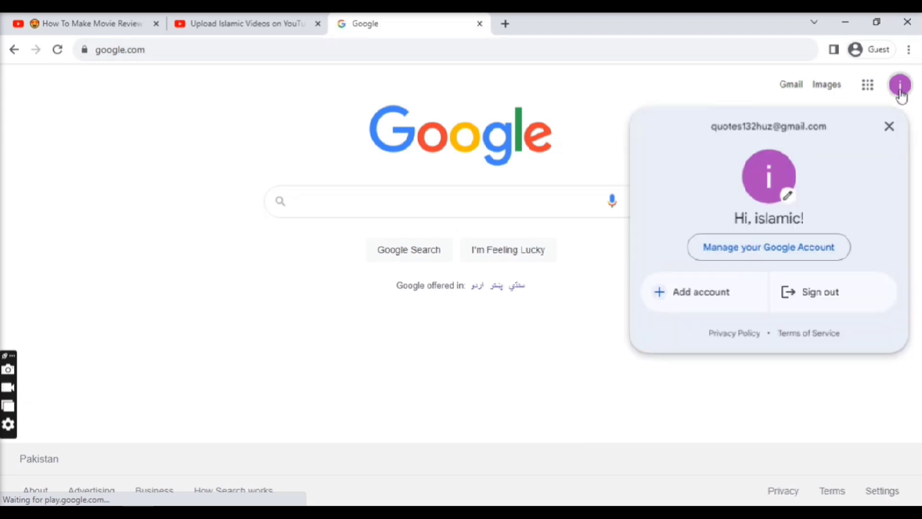
{"action": "left_click", "coordinate": [901, 93]}
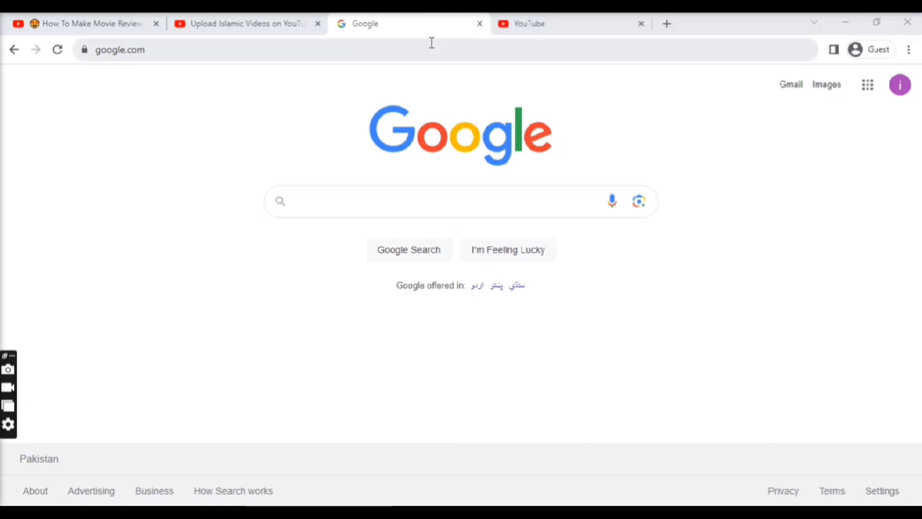
{"action": "left_click", "coordinate": [534, 14]}
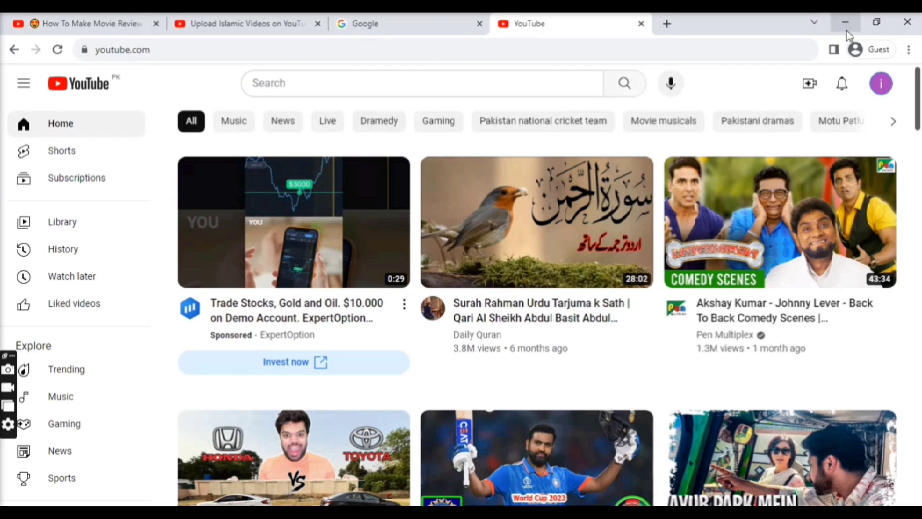
{"action": "left_click", "coordinate": [883, 84]}
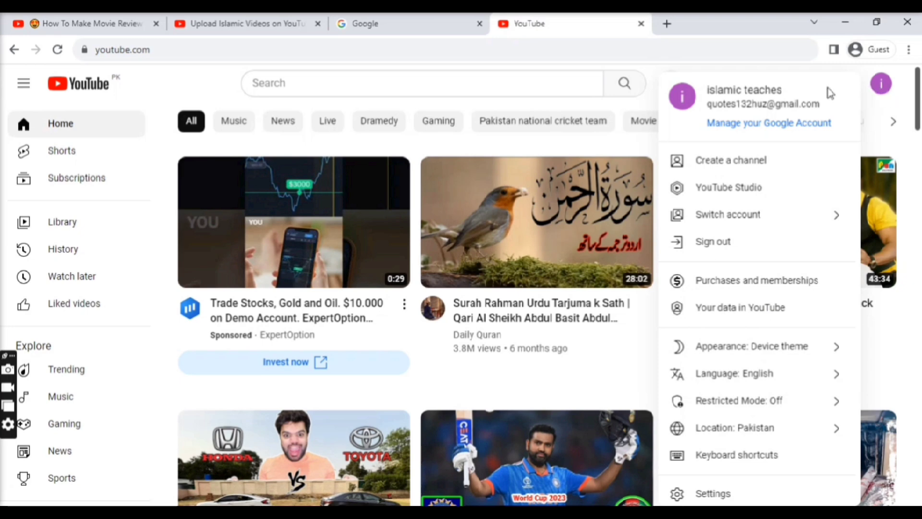
{"action": "left_click", "coordinate": [723, 190]}
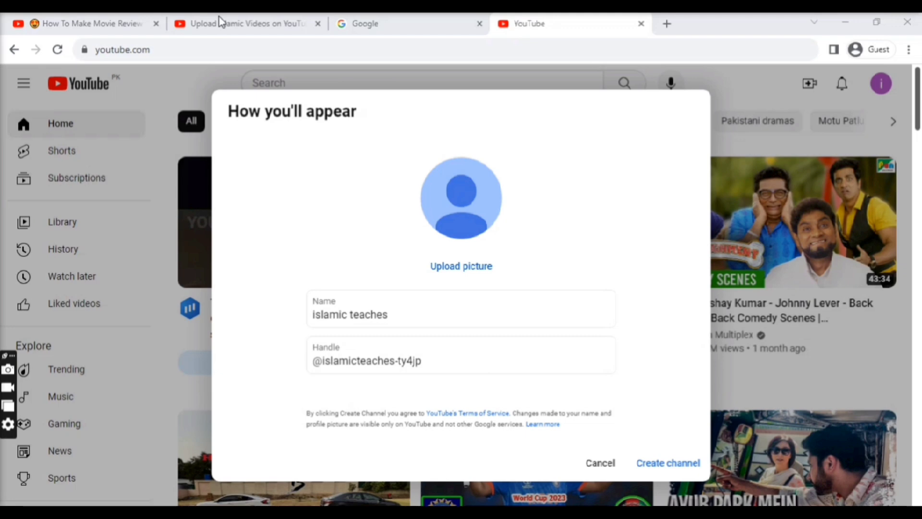
Search YouTube for "islamic teaches" in the movie review video's tab and look through the results
{"action": "left_click", "coordinate": [88, 25]}
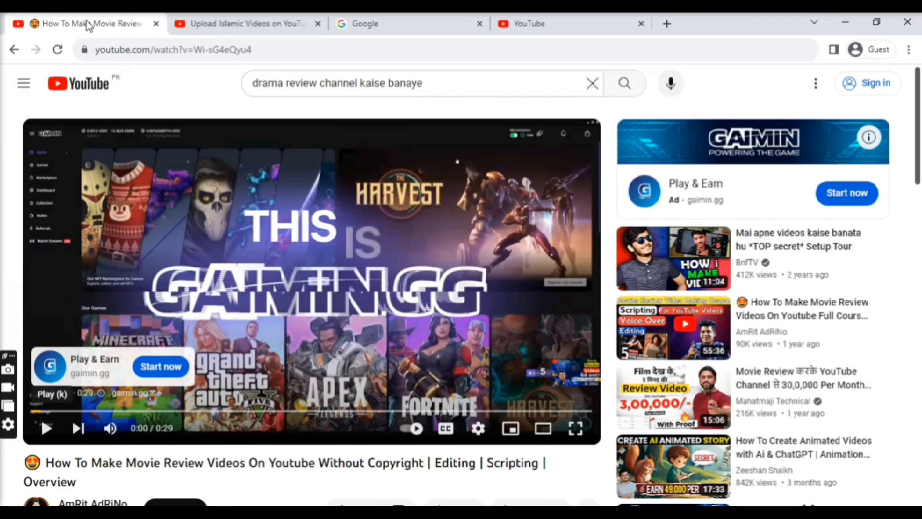
{"action": "left_click", "coordinate": [593, 84]}
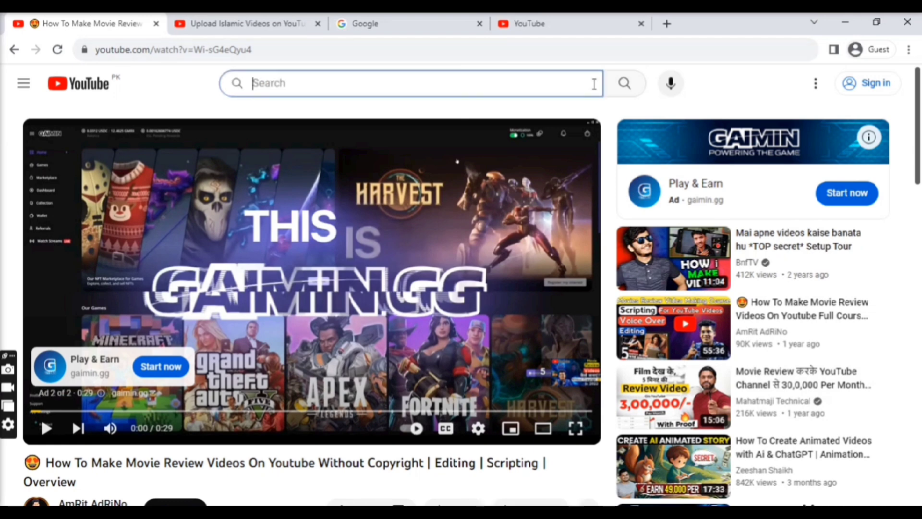
{"action": "type", "text": "slamic teaches"}
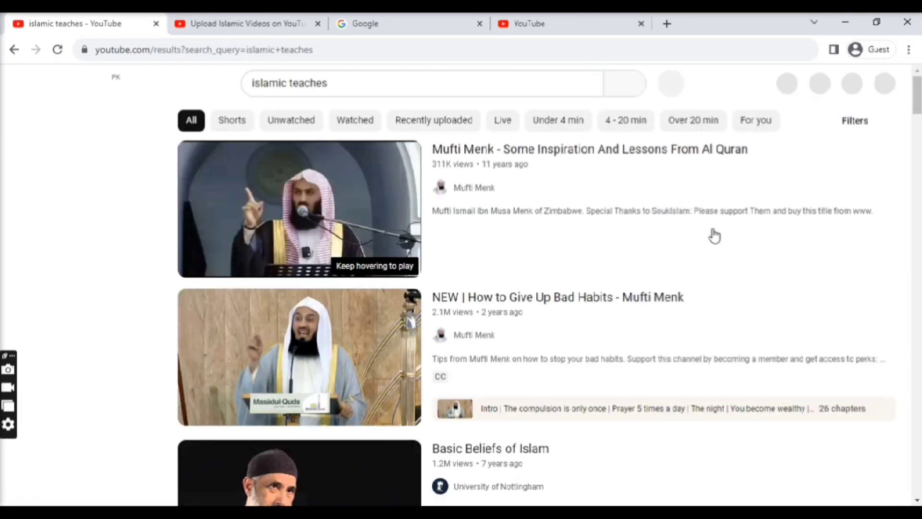
{"action": "left_click_drag", "start_coordinate": [918, 96], "coordinate": [918, 195]}
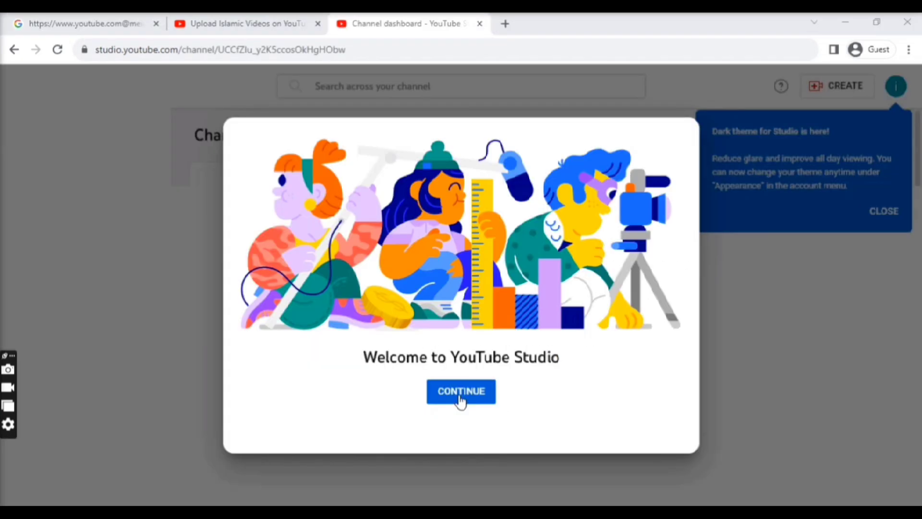
Continue past the YouTube Studio welcome and dismiss the dark theme and playlist notices on the channel dashboard
{"action": "left_click", "coordinate": [460, 393]}
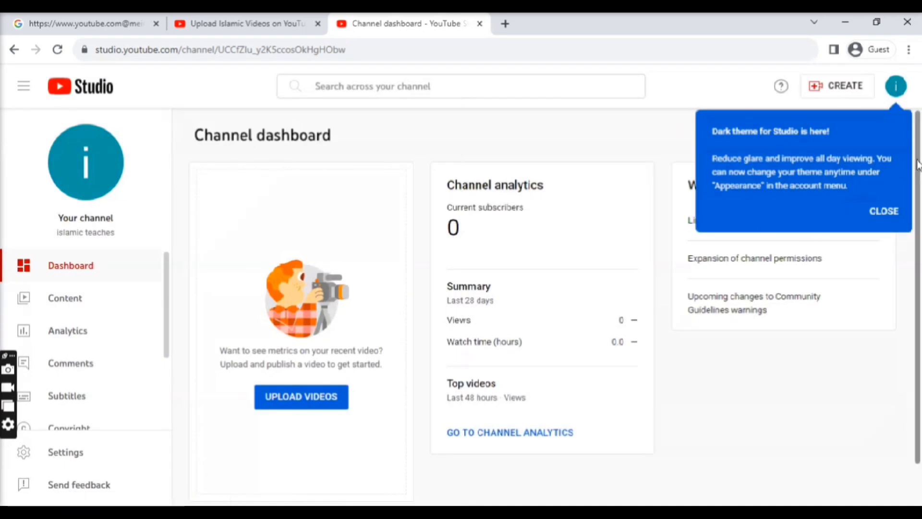
{"action": "scroll", "coordinate": [917, 163], "scroll_direction": "down", "scroll_amount": 1}
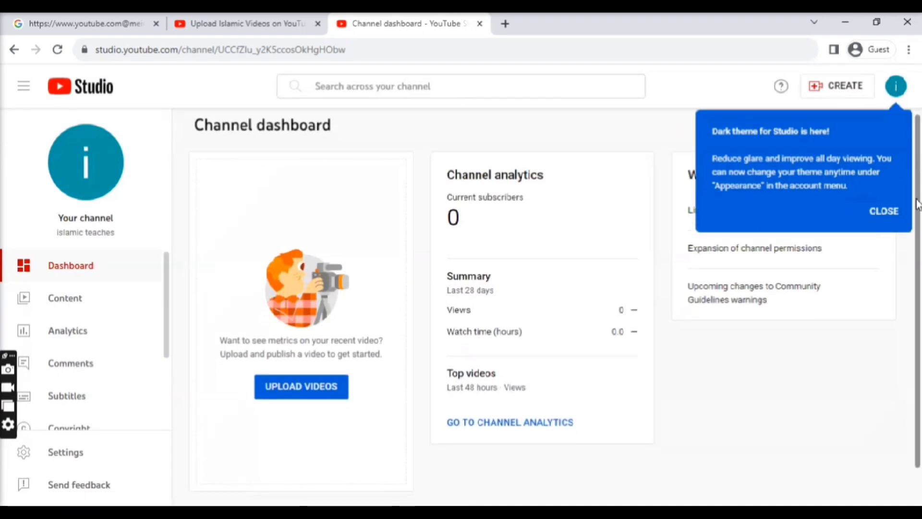
{"action": "left_click", "coordinate": [881, 212]}
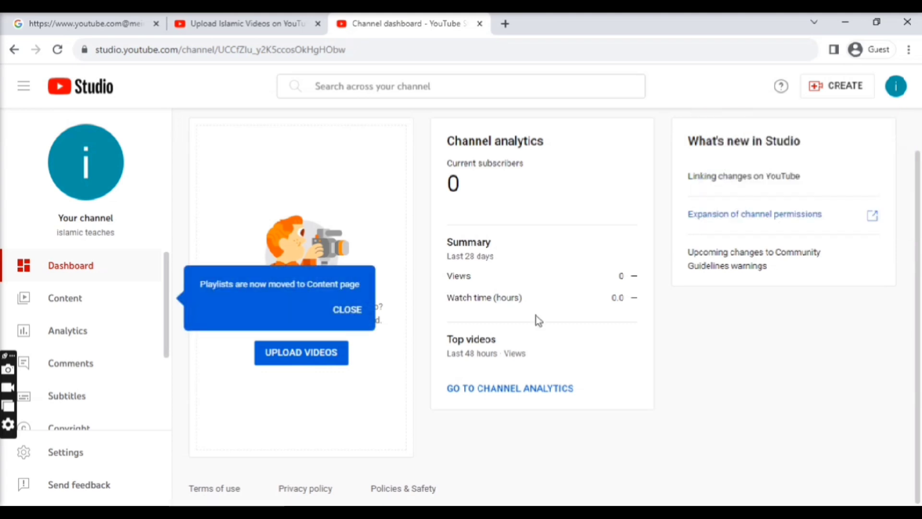
{"action": "left_click", "coordinate": [349, 312]}
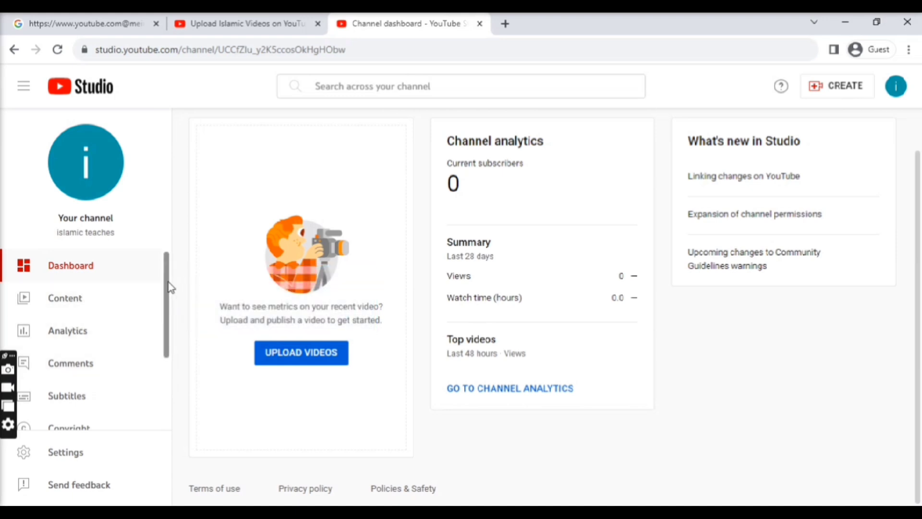
Open the YouTube Studio settings and look over the default currency choices
{"action": "mouse_move", "coordinate": [168, 289]}
{"action": "left_mouse_down"}
{"action": "mouse_move", "coordinate": [169, 369]}
{"action": "mouse_move", "coordinate": [171, 274]}
{"action": "left_mouse_up"}
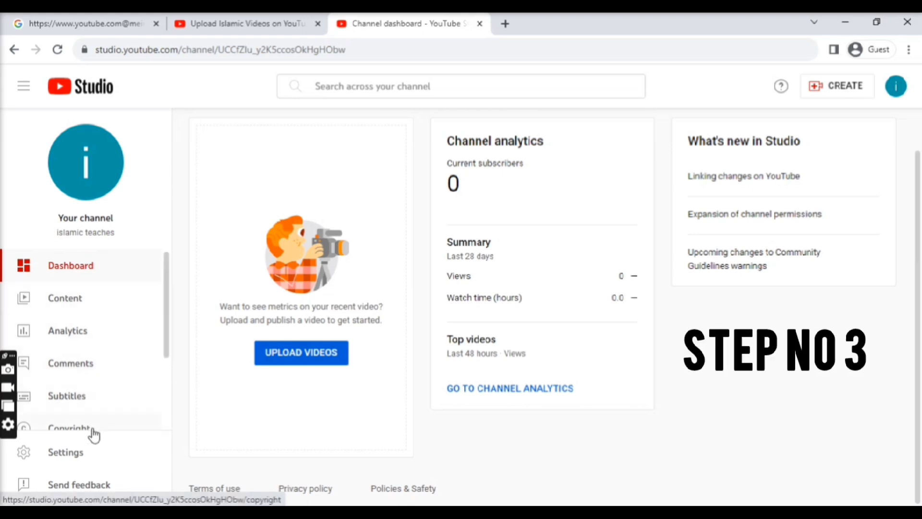
{"action": "left_click_drag", "start_coordinate": [165, 339], "coordinate": [162, 402]}
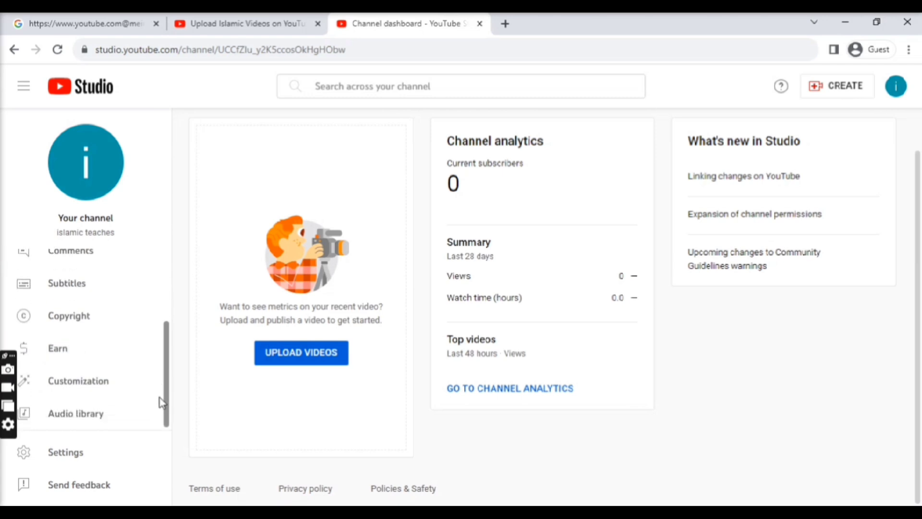
{"action": "left_click", "coordinate": [62, 459]}
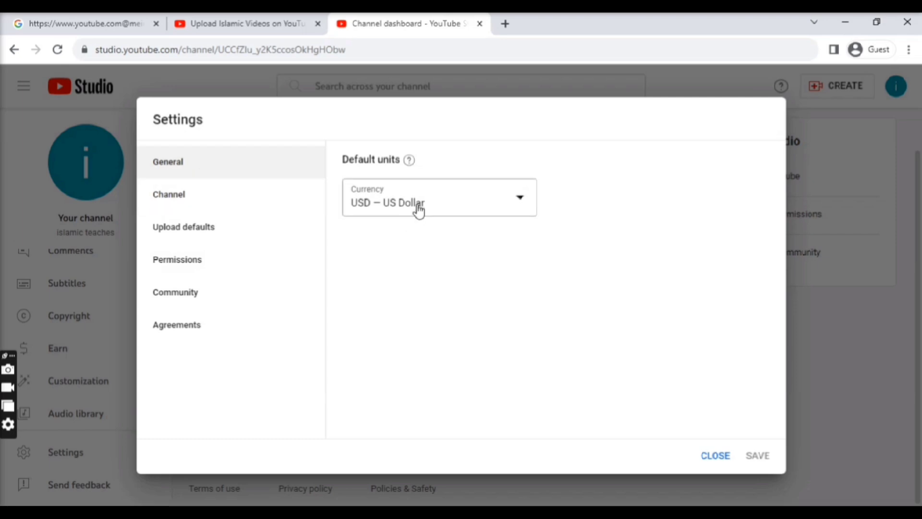
{"action": "left_click", "coordinate": [521, 200]}
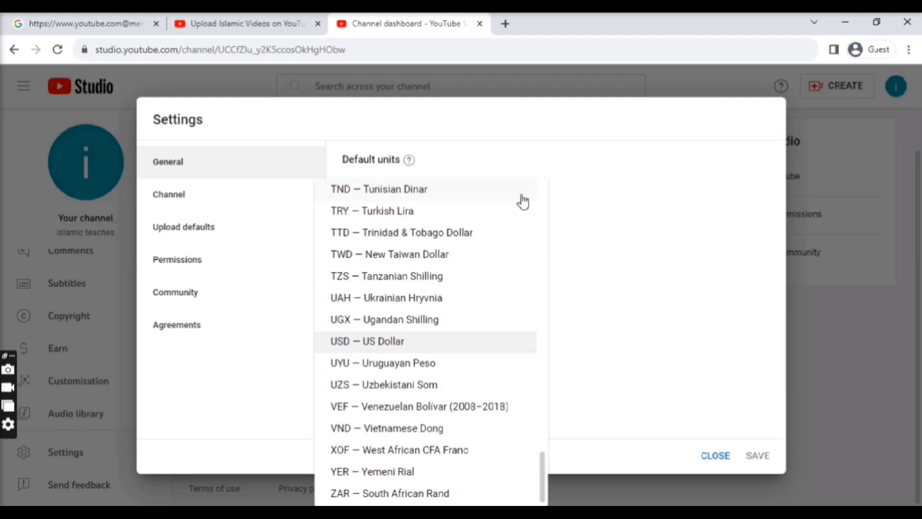
{"action": "left_click", "coordinate": [560, 204]}
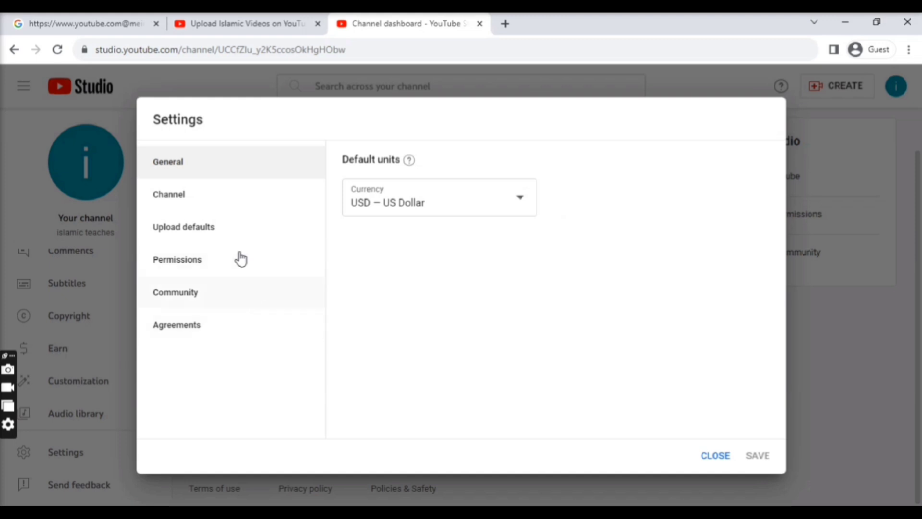
Set the channel's country of residence to Pakistan in the basic info settings
{"action": "left_click", "coordinate": [192, 204]}
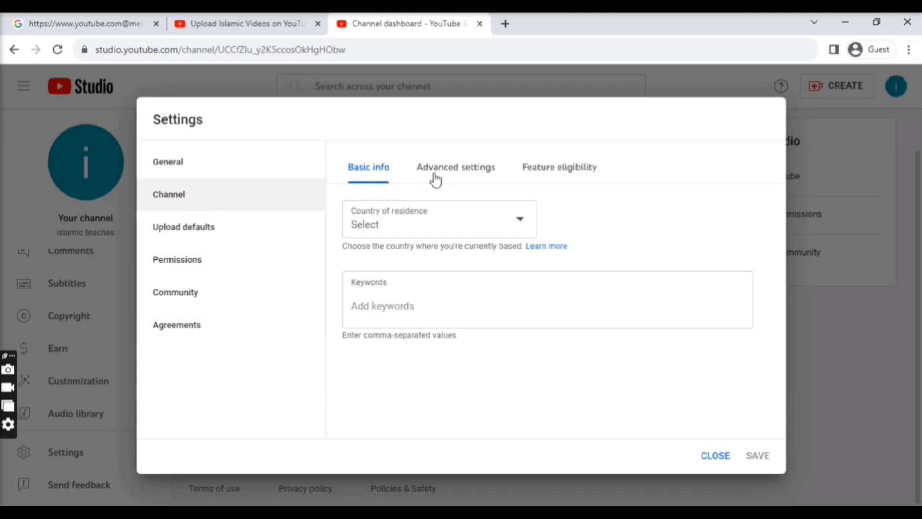
{"action": "left_click", "coordinate": [519, 224]}
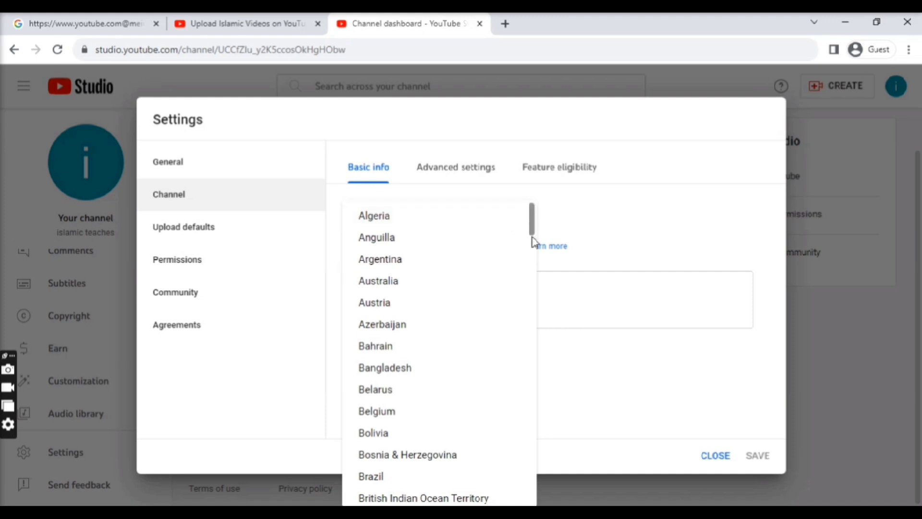
{"action": "key", "text": "Escape"}
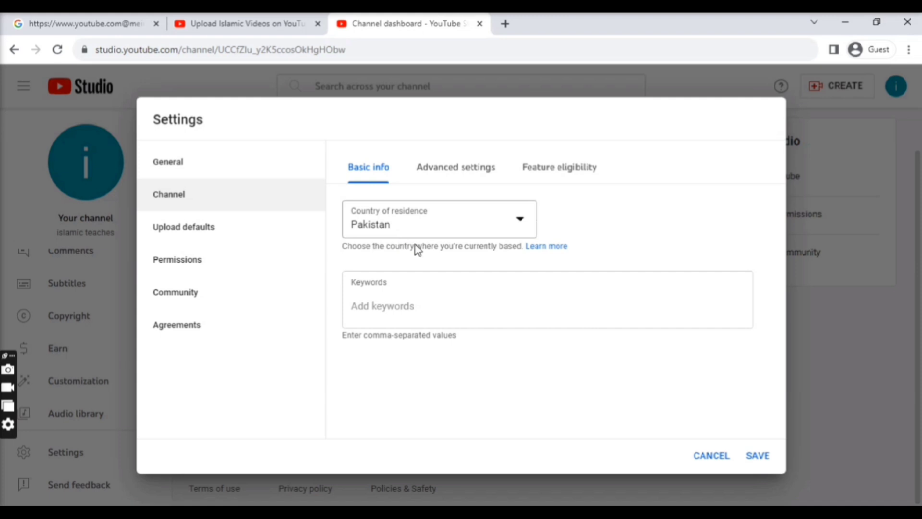
Search YouTube in the Google results tab for "islamic motivational video" to find a keyword for the channel
{"action": "left_click", "coordinate": [390, 308]}
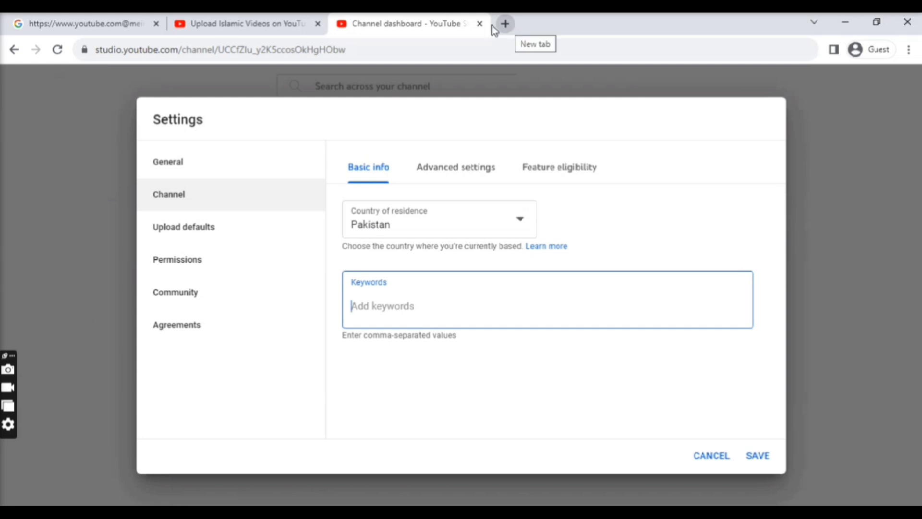
{"action": "left_click", "coordinate": [78, 24]}
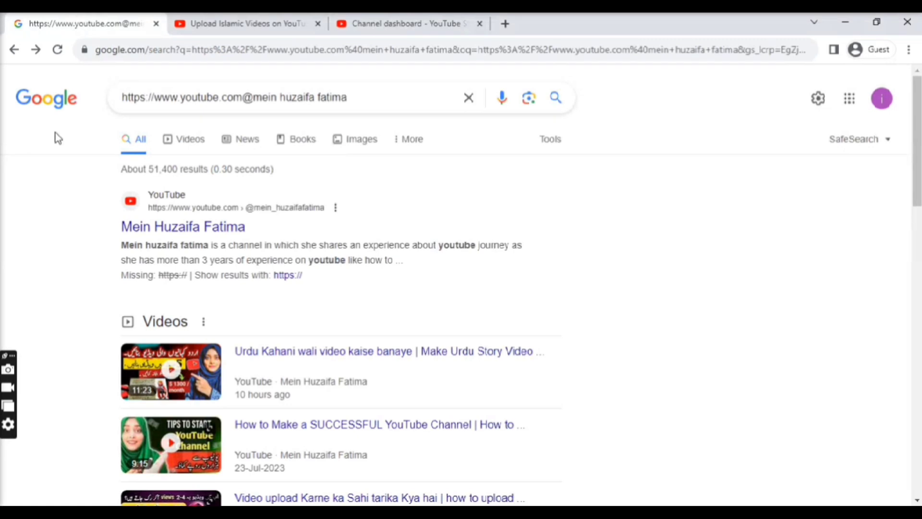
{"action": "left_click", "coordinate": [13, 53]}
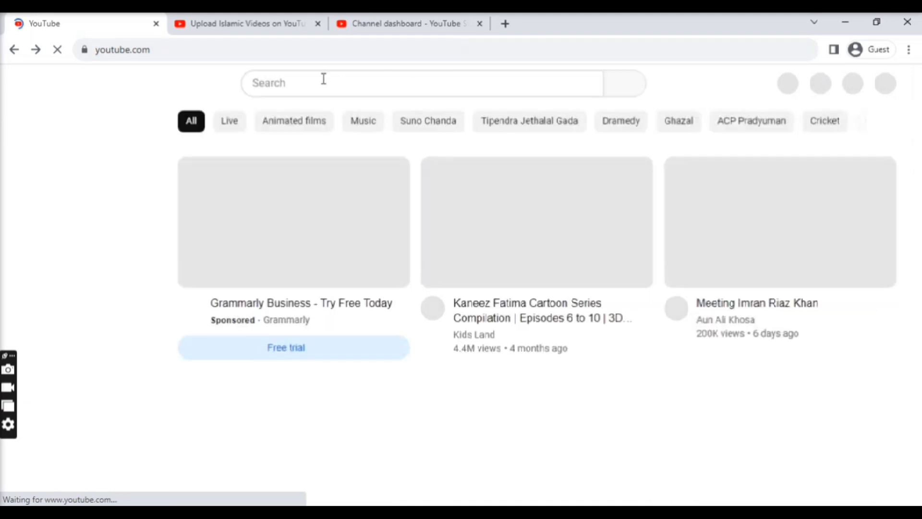
{"action": "left_click", "coordinate": [324, 78]}
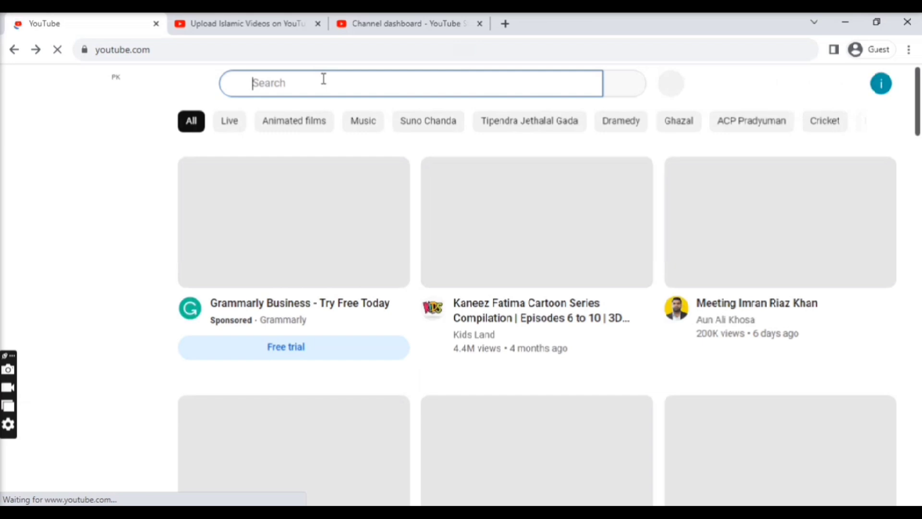
{"action": "type", "text": "isl"}
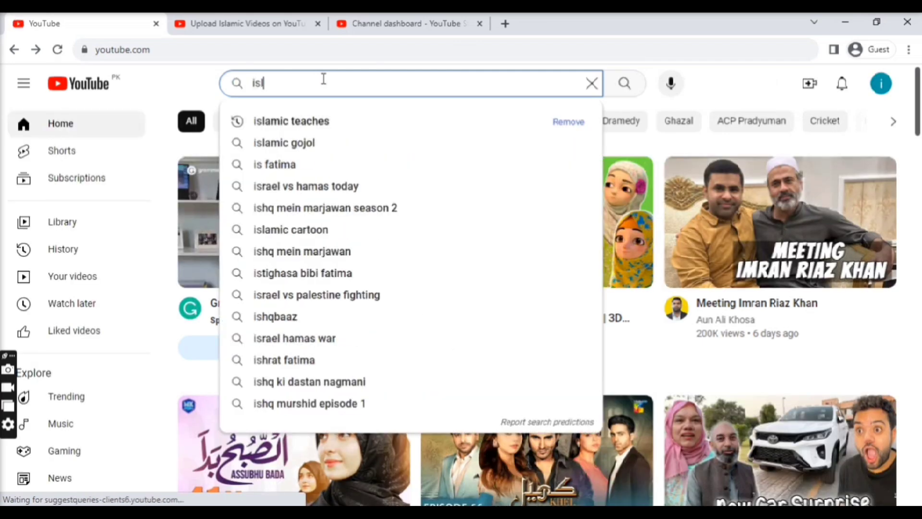
{"action": "type", "text": "amic"}
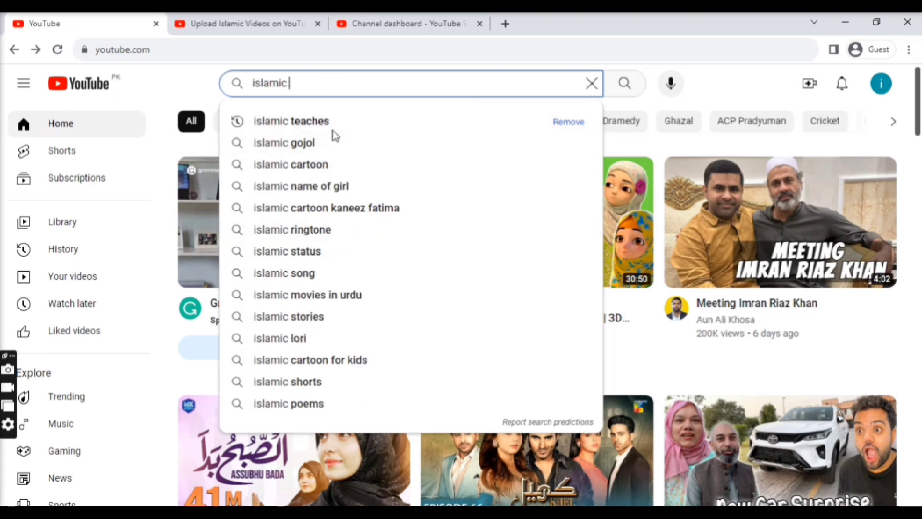
{"action": "type", "text": "te"}
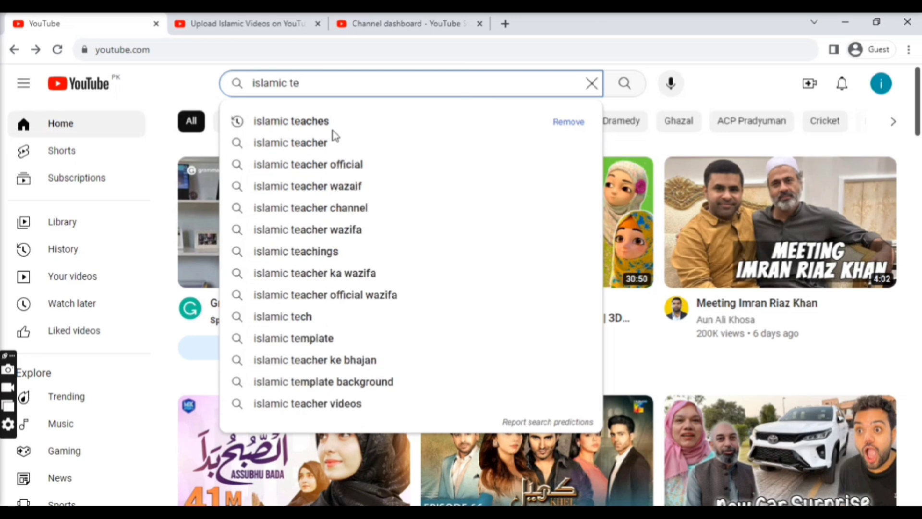
{"action": "key", "text": "BackSpace"}
{"action": "key", "text": "BackSpace"}
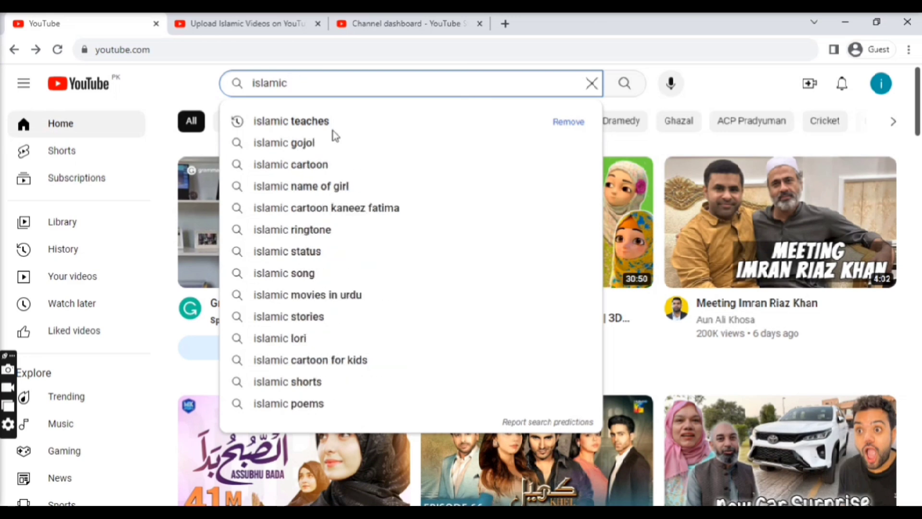
{"action": "type", "text": "c"}
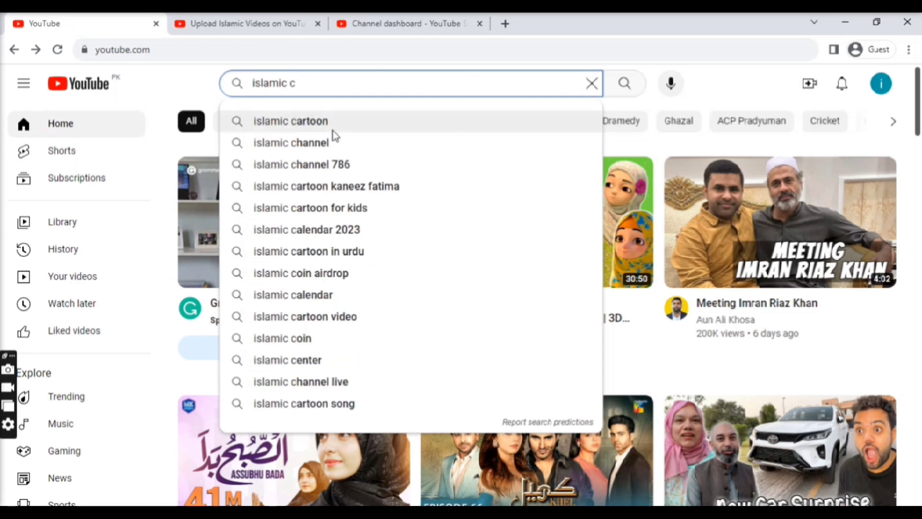
{"action": "key", "text": "BackSpace"}
{"action": "type", "text": "moti"}
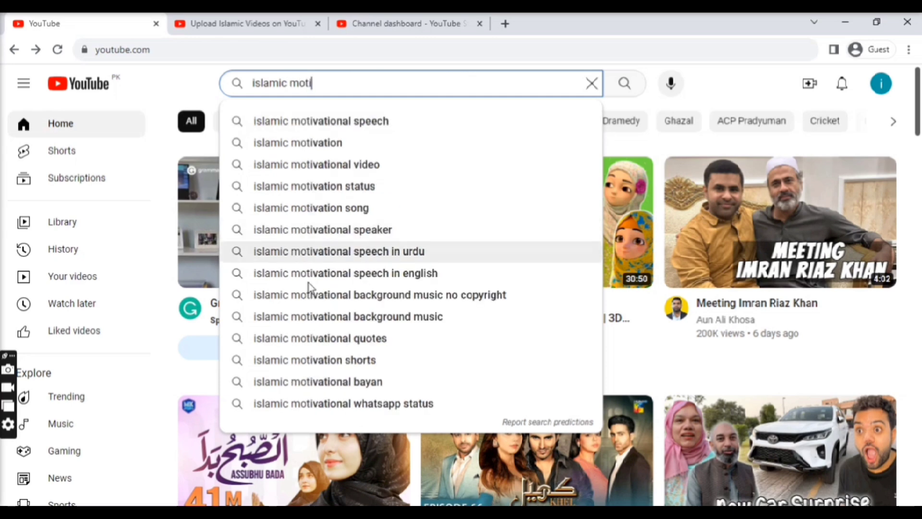
{"action": "left_click", "coordinate": [352, 168]}
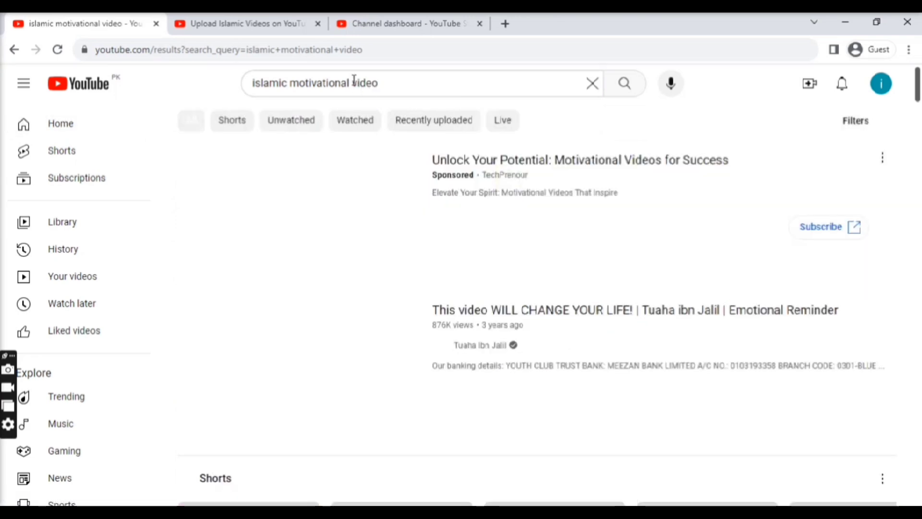
Copy the "islamic motivational video" search phrase and add it as a channel keyword in the Studio basic info settings
{"action": "double_click", "coordinate": [354, 83]}
{"action": "left_click", "coordinate": [354, 83]}
{"action": "key", "text": "ctrl+c"}
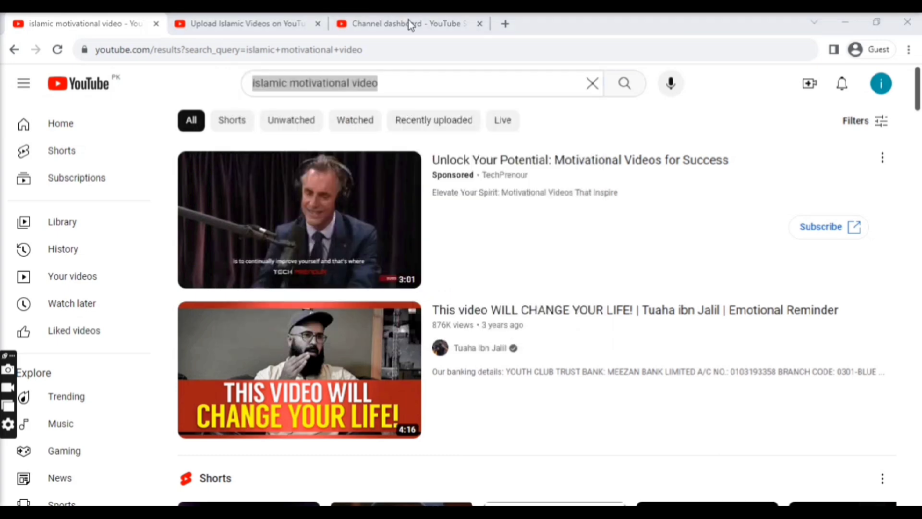
{"action": "left_click", "coordinate": [401, 22]}
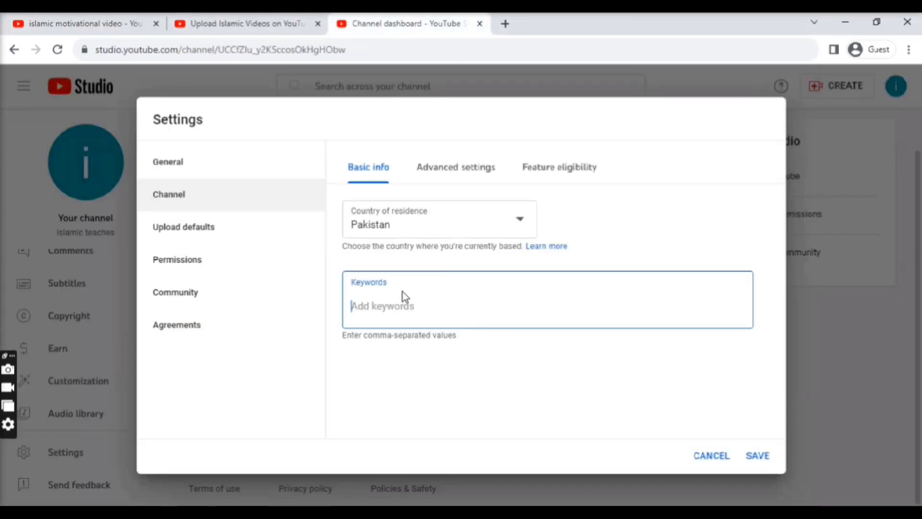
{"action": "key", "text": "ctrl+v"}
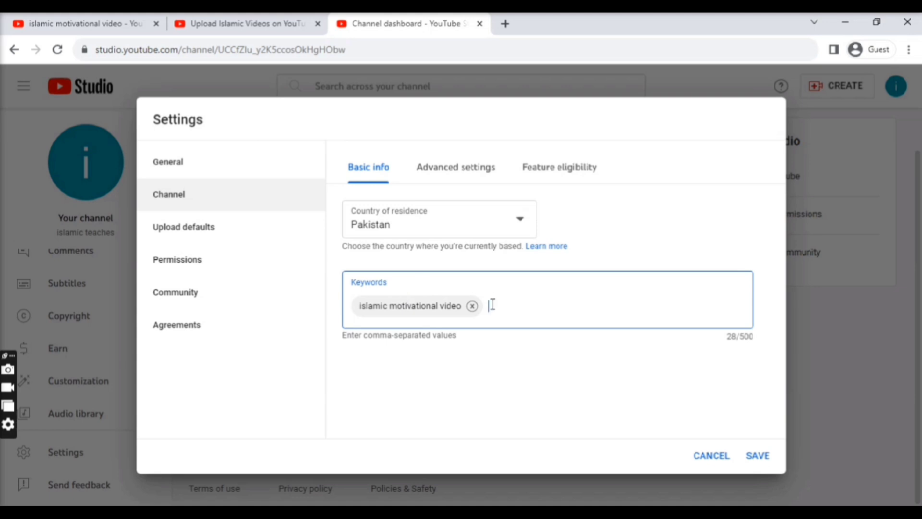
Check the related search suggestions on YouTube and add "islamic teaches" as another channel keyword in Studio
{"action": "left_click", "coordinate": [83, 27]}
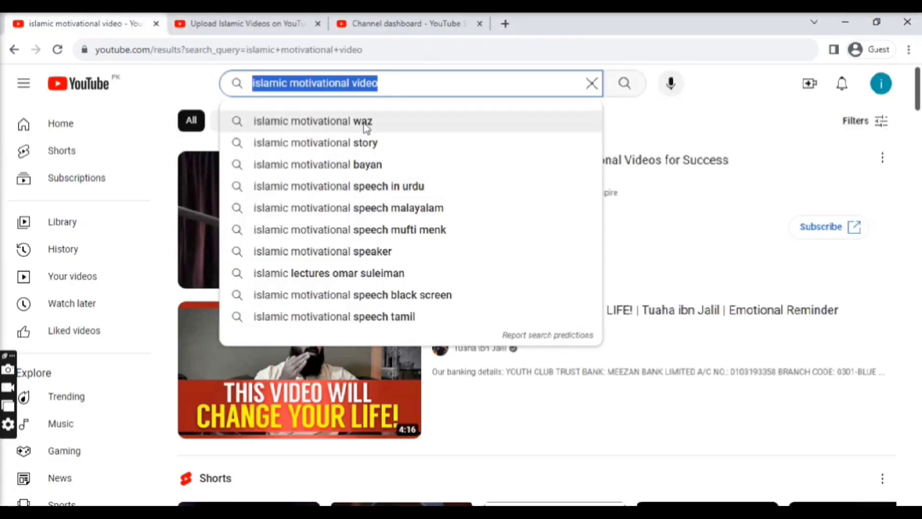
{"action": "left_click", "coordinate": [399, 20]}
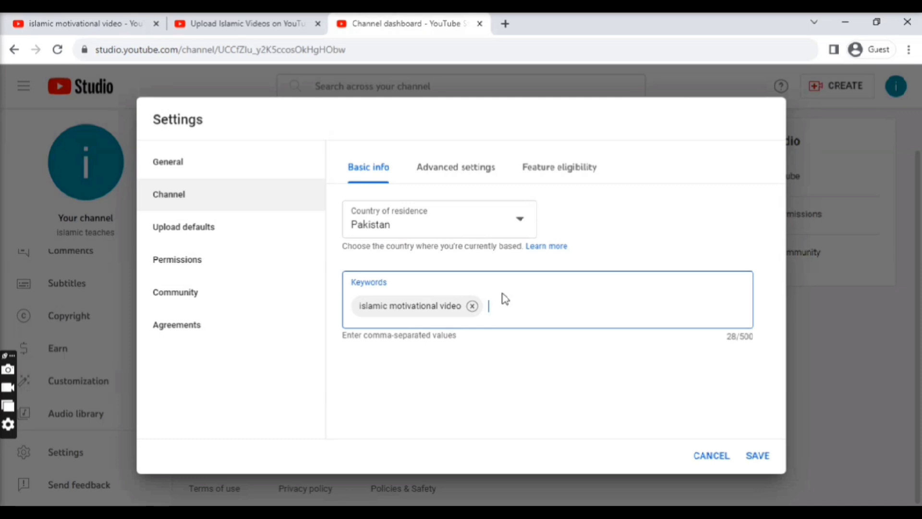
{"action": "type", "text": "islamic teaches"}
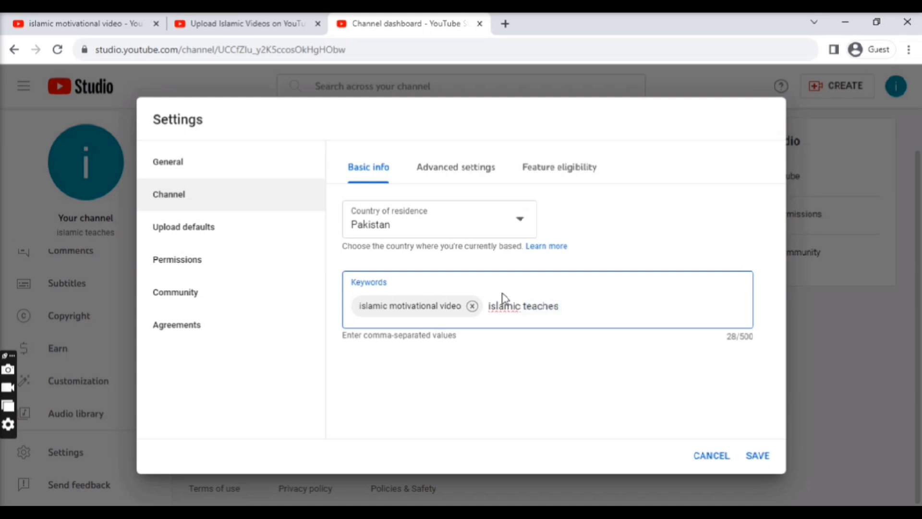
{"action": "key", "text": "Return"}
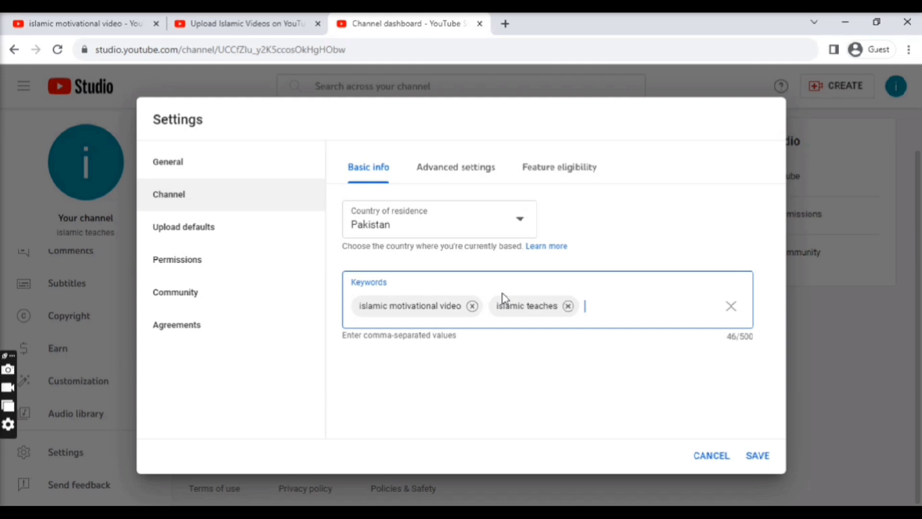
Set the channel as not made for kids in the channel's advanced settings
{"action": "left_click", "coordinate": [462, 168]}
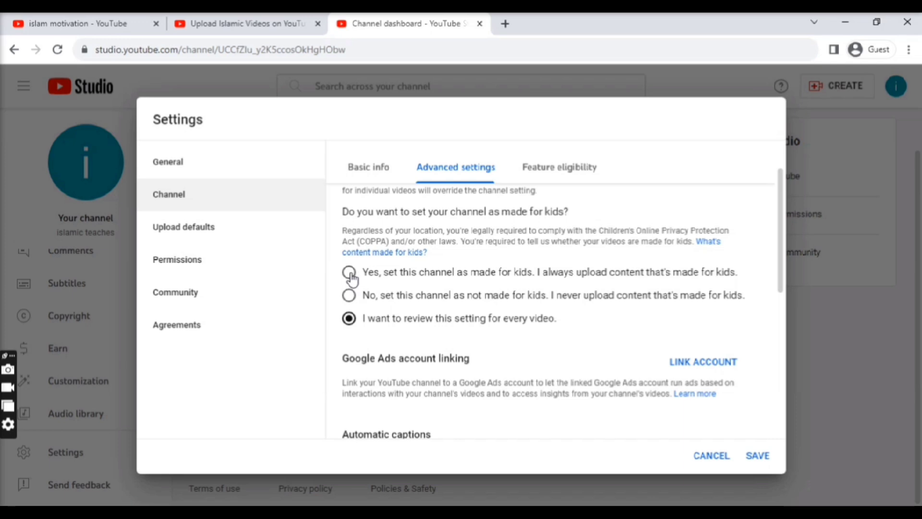
{"action": "left_click", "coordinate": [349, 296]}
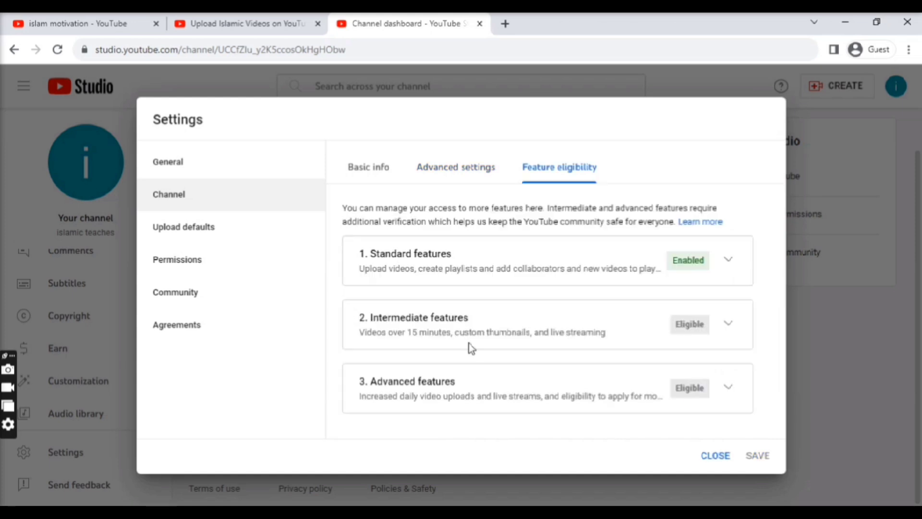
Expand the intermediate features under feature eligibility and start the phone number verification
{"action": "left_click", "coordinate": [728, 327]}
{"action": "left_click_drag", "start_coordinate": [781, 328], "coordinate": [781, 381]}
{"action": "left_click", "coordinate": [675, 370]}
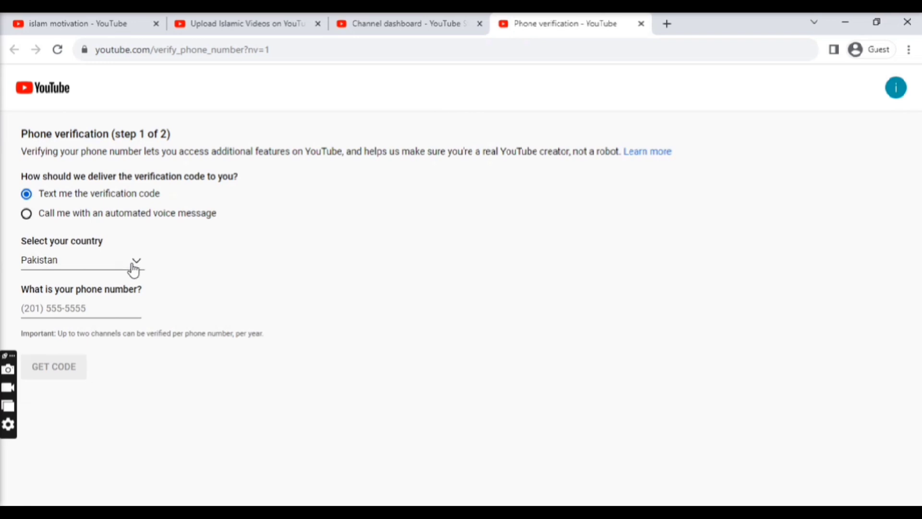
Verify the phone number by text message with Pakistan as the country, and return to the Studio settings
{"action": "left_click", "coordinate": [134, 266]}
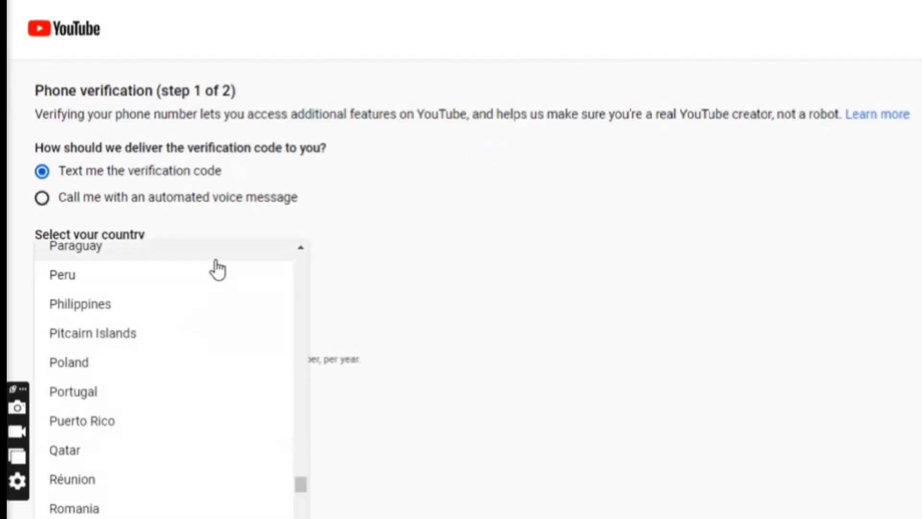
{"action": "left_click", "coordinate": [391, 260]}
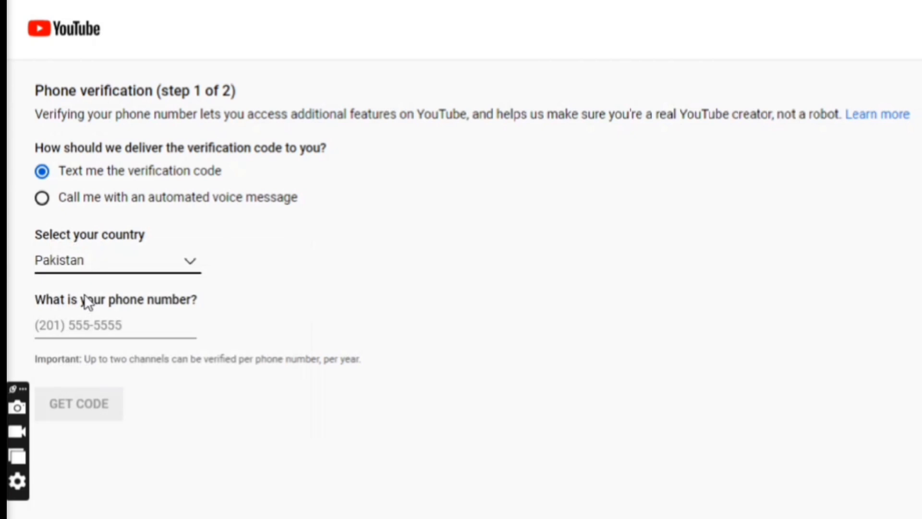
{"action": "left_click", "coordinate": [70, 325]}
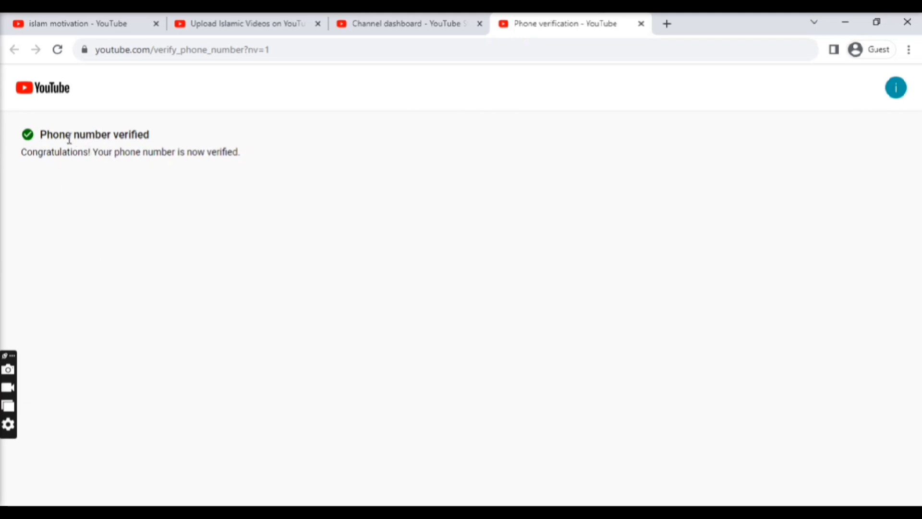
{"action": "left_click_drag", "start_coordinate": [62, 130], "coordinate": [181, 133]}
{"action": "left_click", "coordinate": [209, 150]}
{"action": "left_click", "coordinate": [410, 13]}
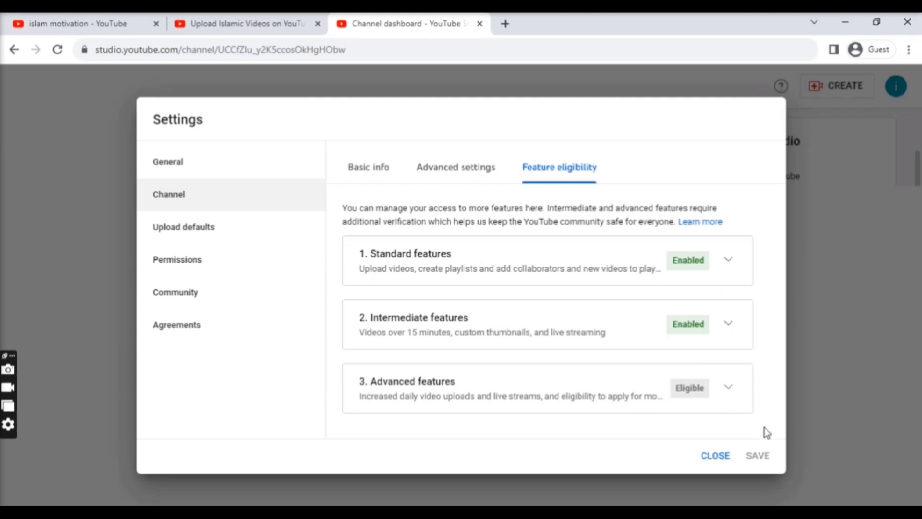
Expand the advanced features and examine their benefits and verification requirements
{"action": "left_click", "coordinate": [729, 388]}
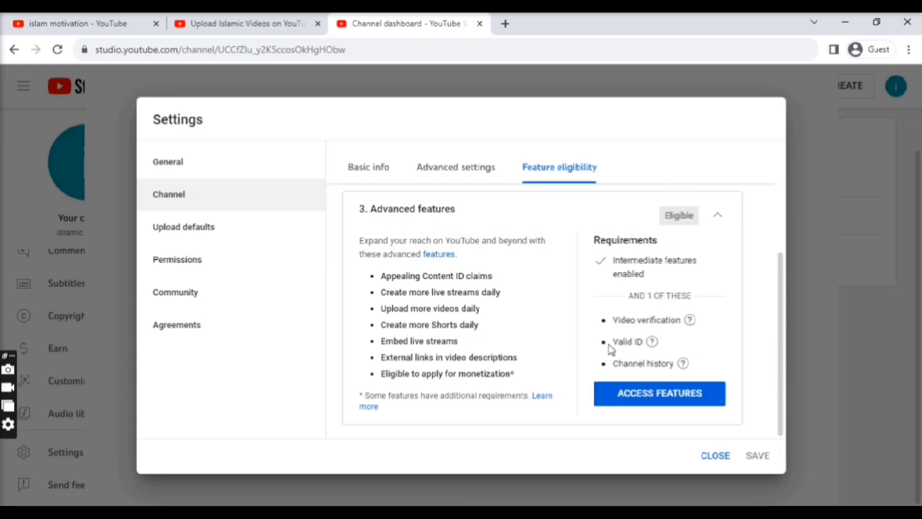
{"action": "mouse_move", "coordinate": [642, 341]}
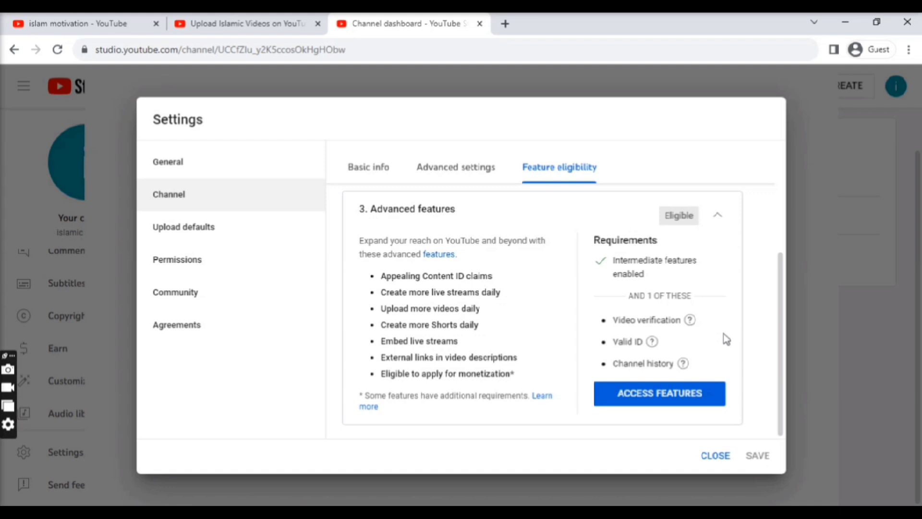
Open the upload defaults' basic info and look over the default title and description fields
{"action": "left_click", "coordinate": [179, 235]}
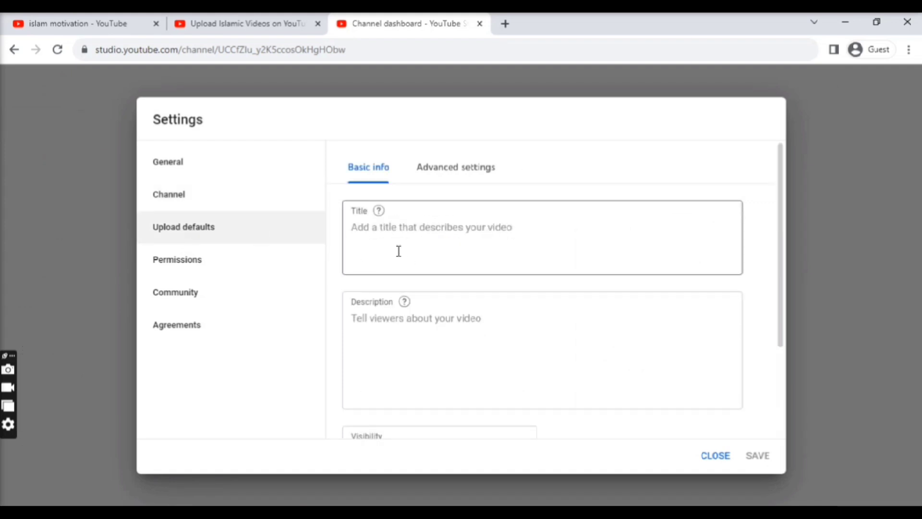
{"action": "left_click", "coordinate": [377, 318]}
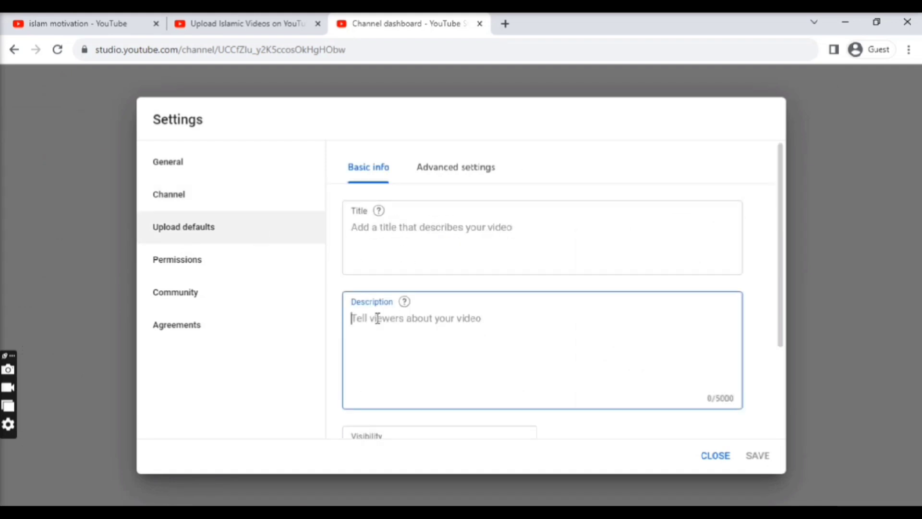
{"action": "left_click", "coordinate": [373, 235]}
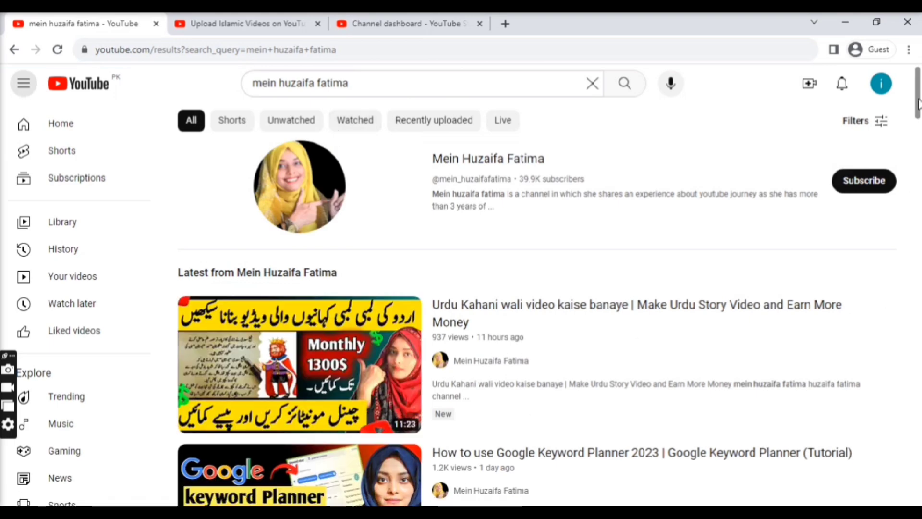
Open the "I Revealed SECRET Settings Of My YouTube Channel" video from the search results and look through its description as an example
{"action": "left_click_drag", "start_coordinate": [918, 103], "coordinate": [918, 260]}
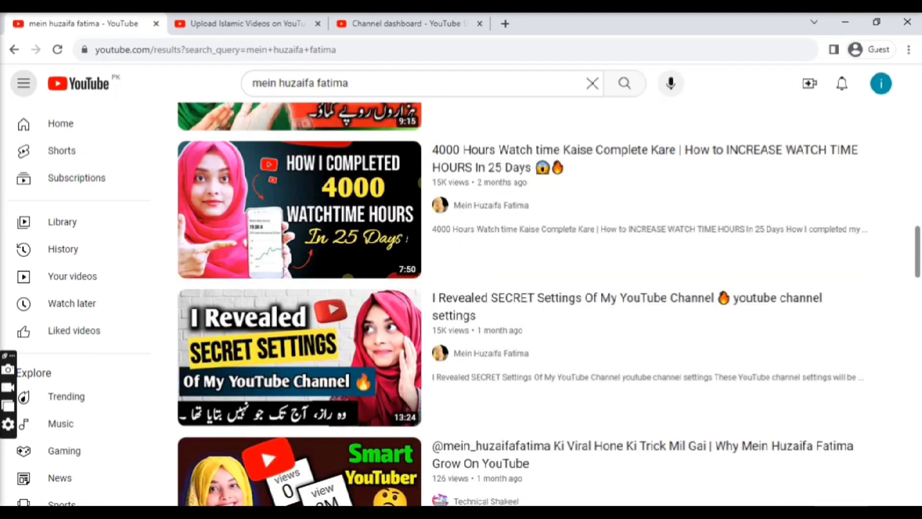
{"action": "left_click", "coordinate": [348, 372]}
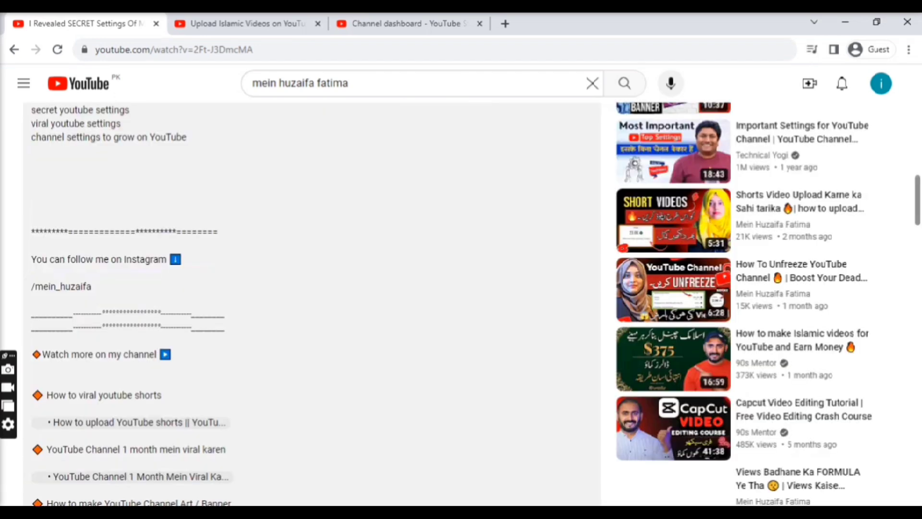
{"action": "scroll", "coordinate": [919, 233], "scroll_direction": "down", "scroll_amount": 2}
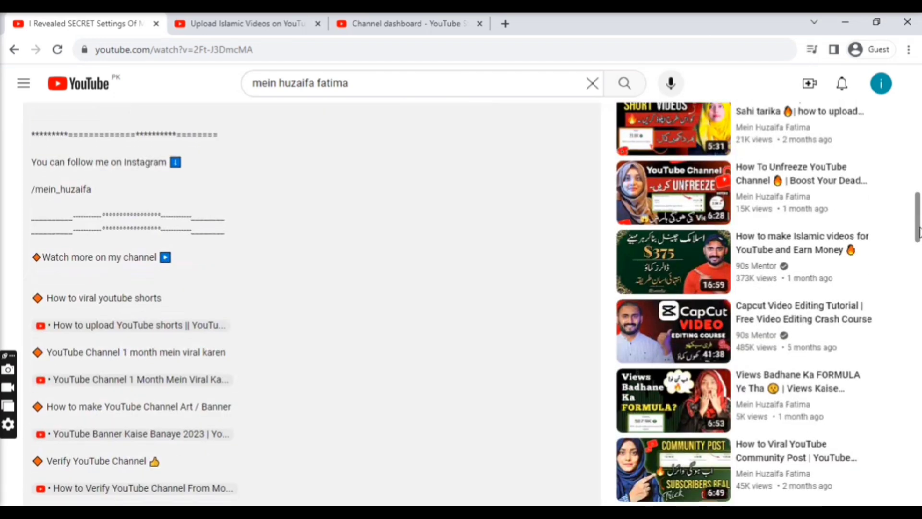
{"action": "left_click_drag", "start_coordinate": [919, 234], "coordinate": [920, 247]}
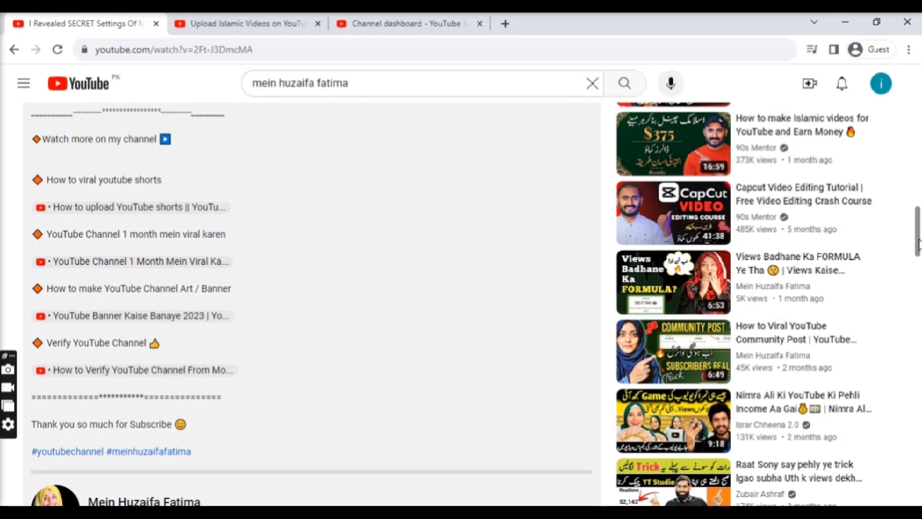
{"action": "left_click_drag", "start_coordinate": [918, 244], "coordinate": [918, 237]}
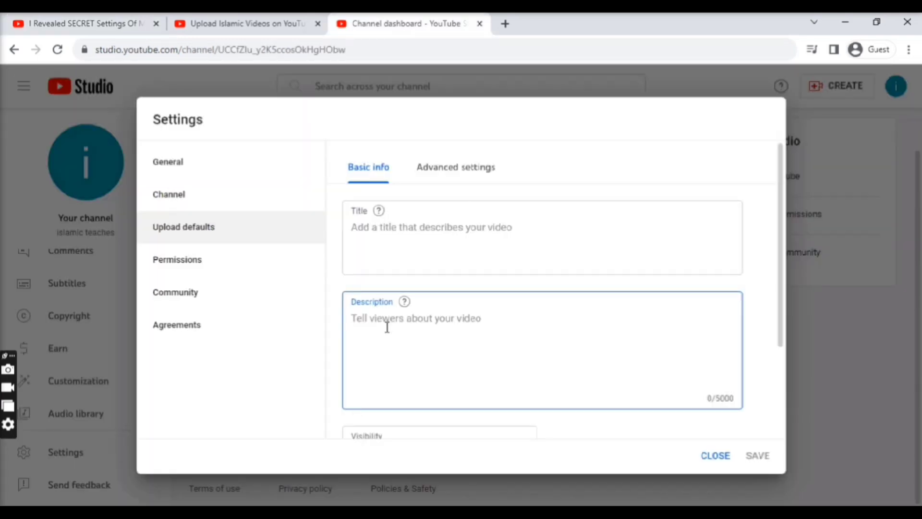
Paste the copied video description as the default description and set the default upload category to Education
{"action": "key", "text": "ctrl+v"}
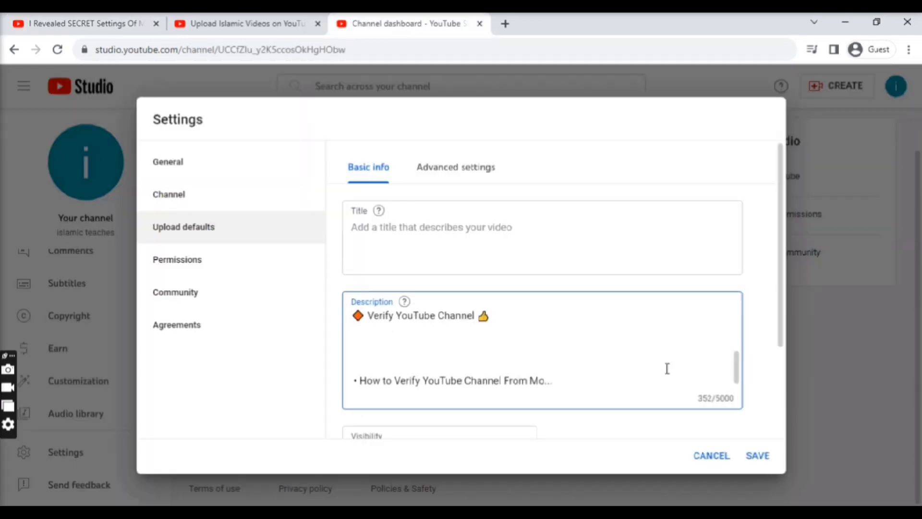
{"action": "mouse_move", "coordinate": [736, 367]}
{"action": "left_mouse_down"}
{"action": "mouse_move", "coordinate": [735, 327]}
{"action": "mouse_move", "coordinate": [737, 369]}
{"action": "left_mouse_up"}
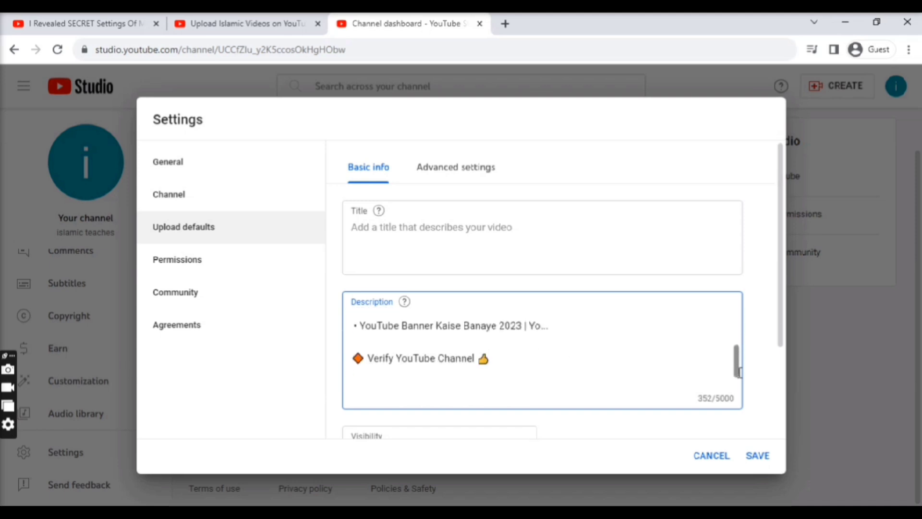
{"action": "left_click", "coordinate": [454, 178]}
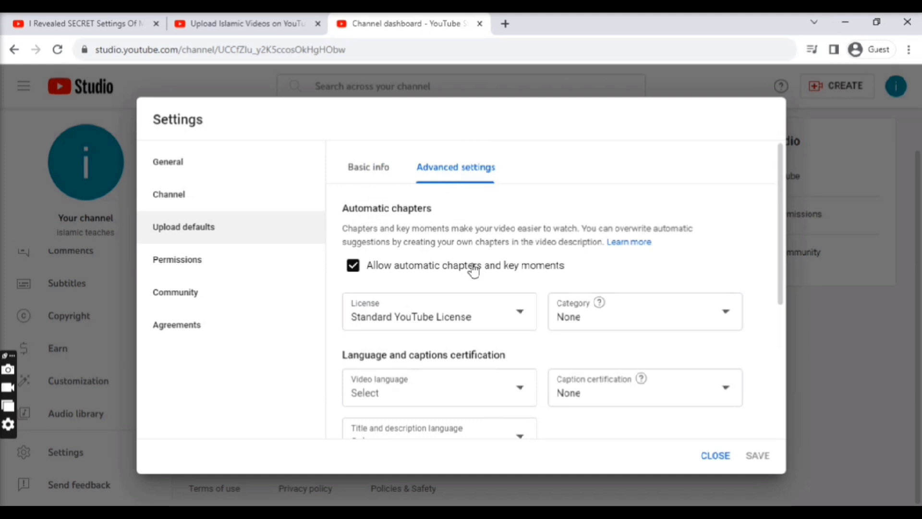
{"action": "left_click_drag", "start_coordinate": [781, 238], "coordinate": [781, 287]}
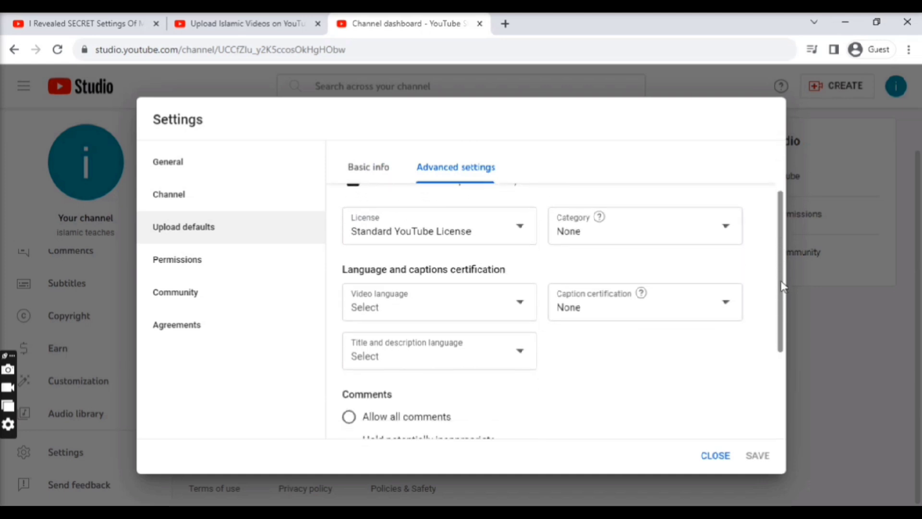
{"action": "left_click", "coordinate": [728, 238]}
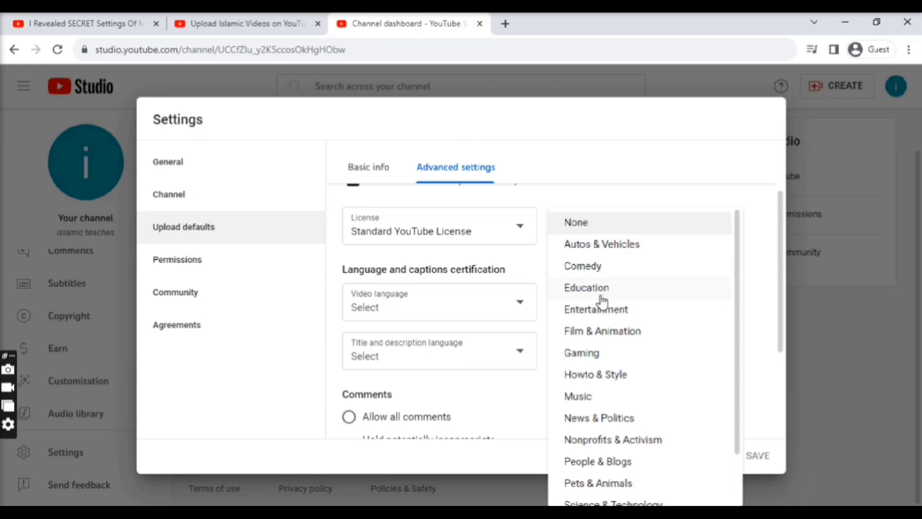
{"action": "left_click", "coordinate": [587, 288]}
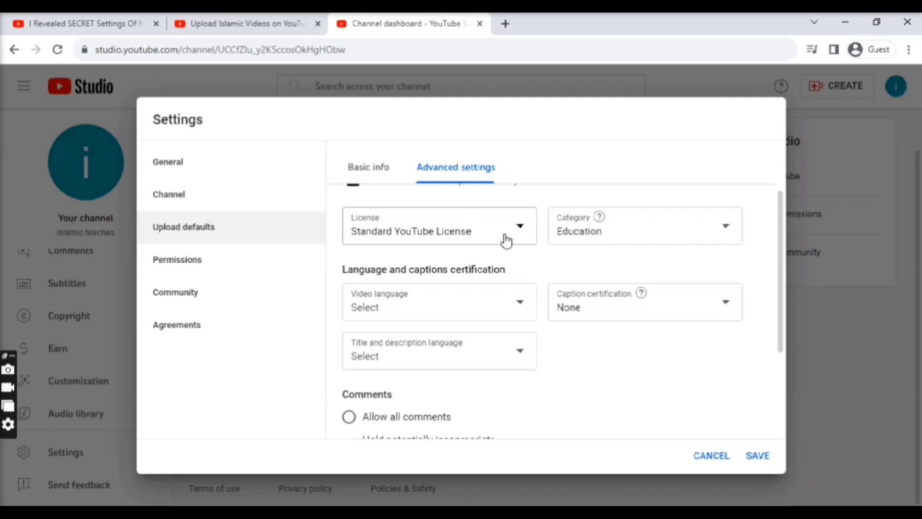
Set both the default video language and the title and description language to English (United States)
{"action": "left_click", "coordinate": [521, 307]}
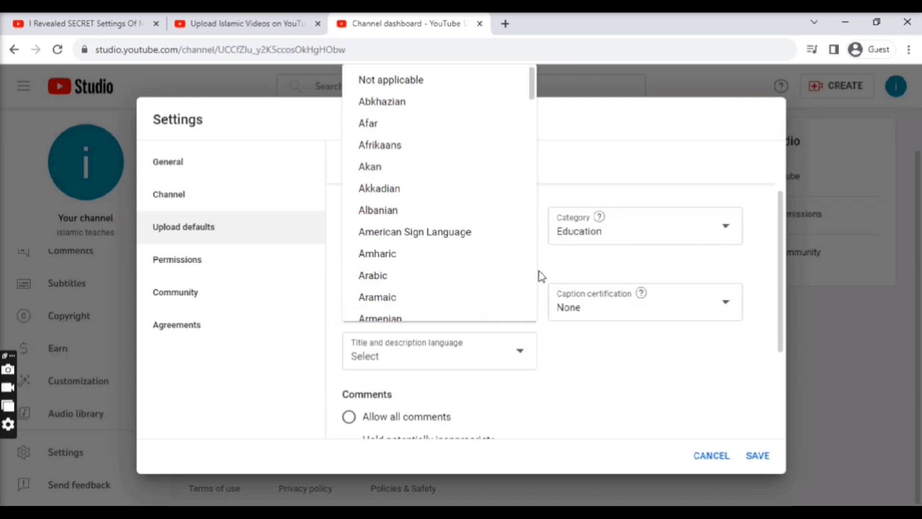
{"action": "scroll", "coordinate": [532, 284], "scroll_direction": "down", "scroll_amount": 5}
{"action": "left_click", "coordinate": [438, 356]}
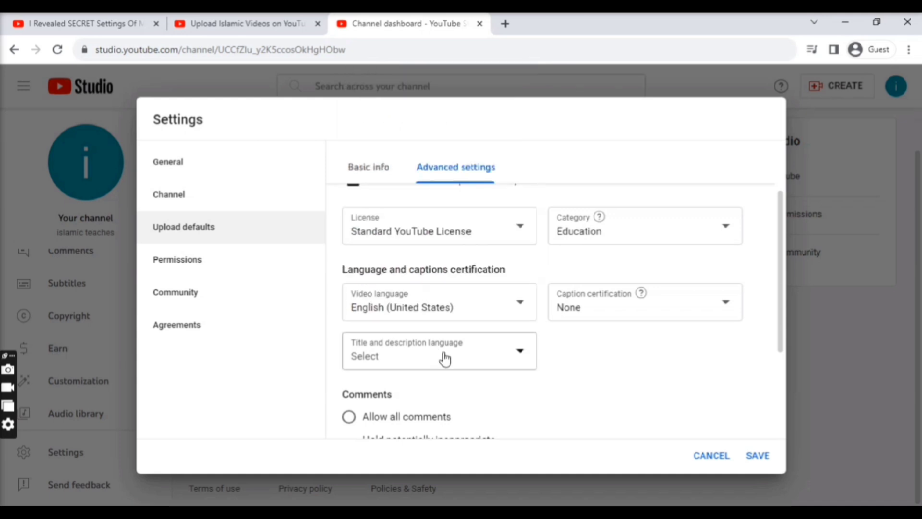
{"action": "left_click", "coordinate": [442, 358]}
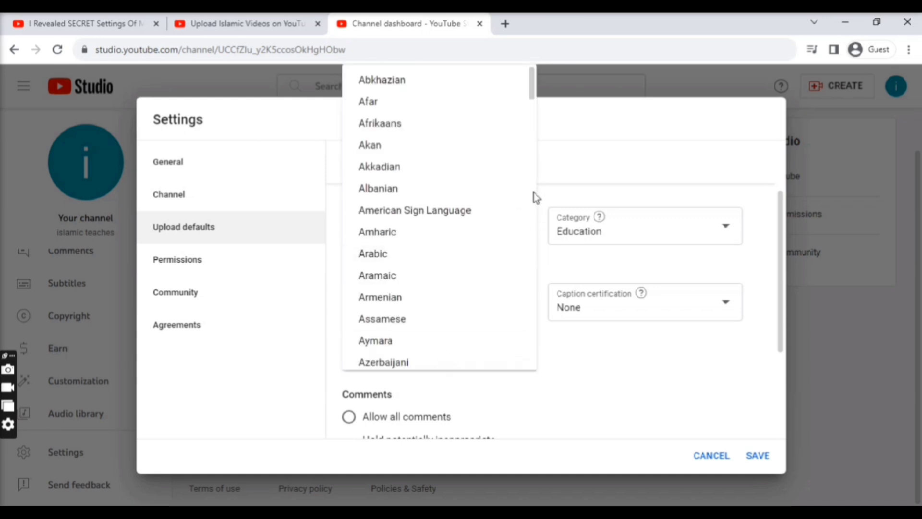
{"action": "scroll", "coordinate": [534, 193], "scroll_direction": "down", "scroll_amount": 5}
{"action": "left_click_drag", "start_coordinate": [534, 110], "coordinate": [531, 151]}
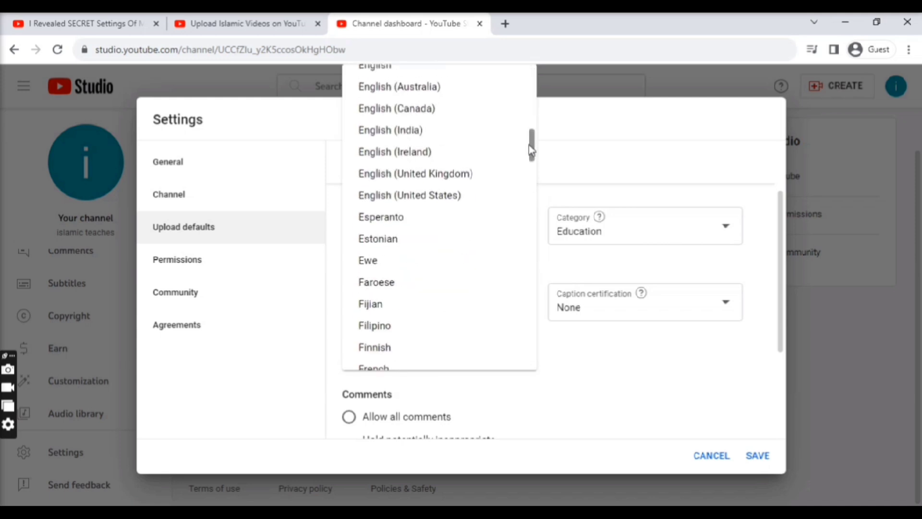
{"action": "left_click", "coordinate": [431, 202]}
Set the caption certification to "This content has never aired on television in the U.S." and save the upload defaults
{"action": "scroll", "coordinate": [731, 264], "scroll_direction": "down", "scroll_amount": 1}
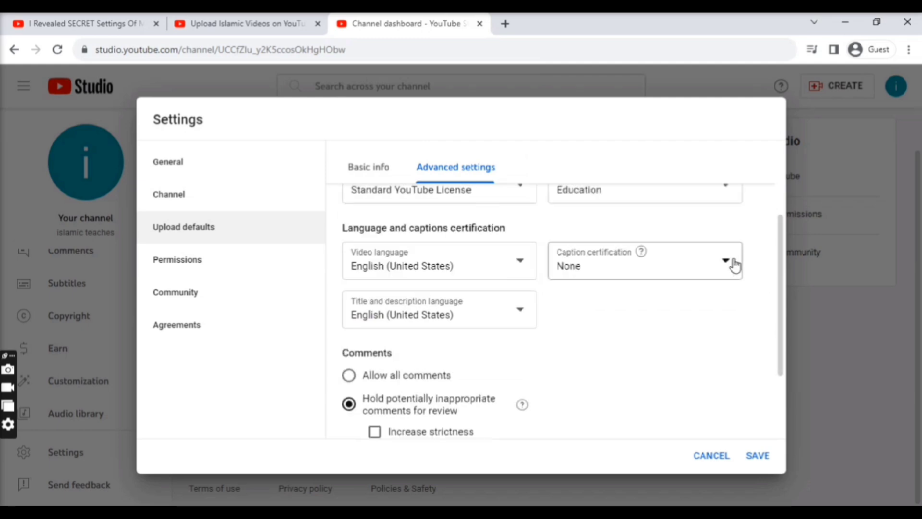
{"action": "left_click", "coordinate": [731, 264]}
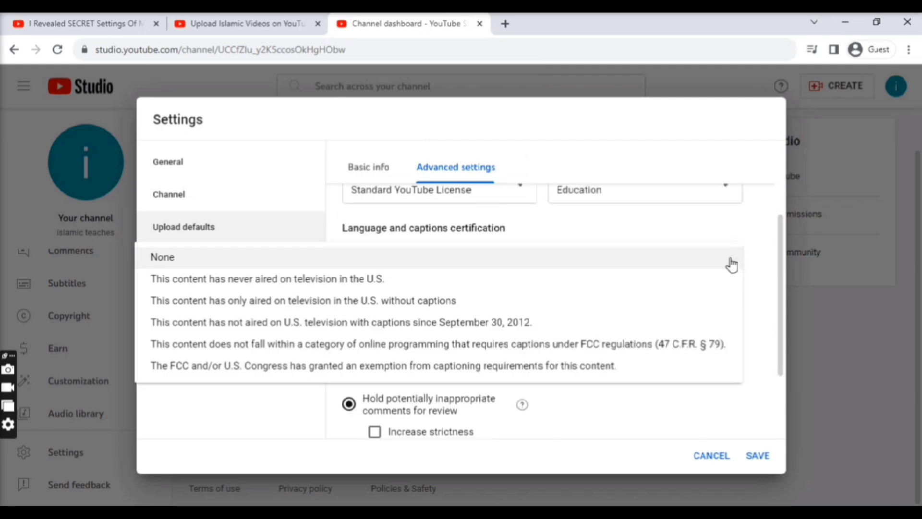
{"action": "left_click", "coordinate": [248, 282]}
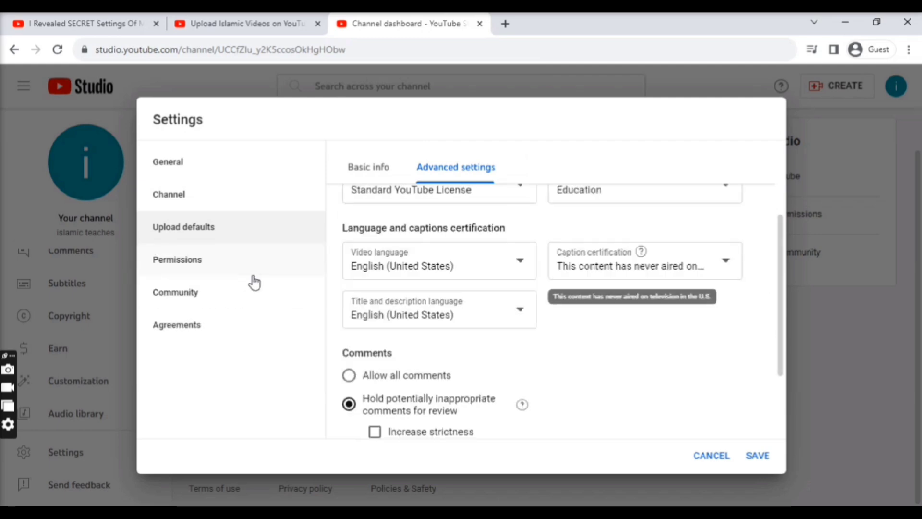
{"action": "scroll", "coordinate": [474, 314], "scroll_direction": "down", "scroll_amount": 2}
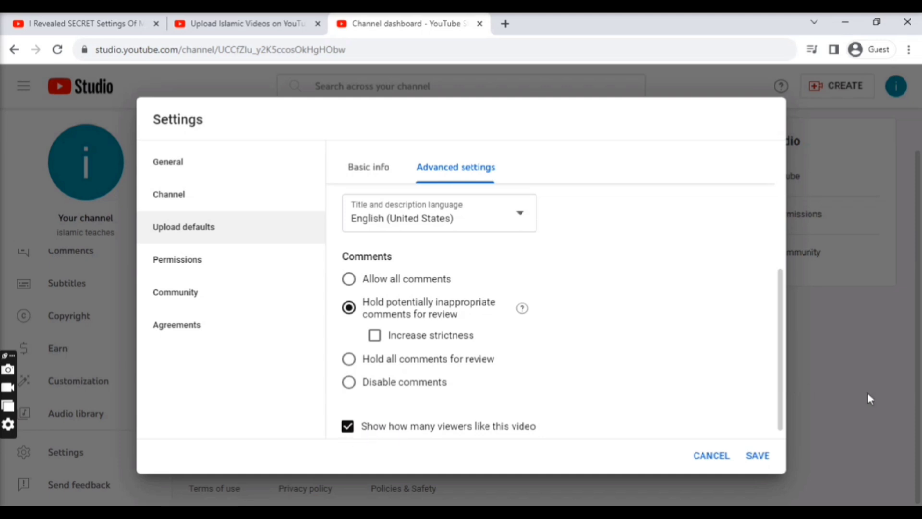
{"action": "left_click", "coordinate": [758, 455]}
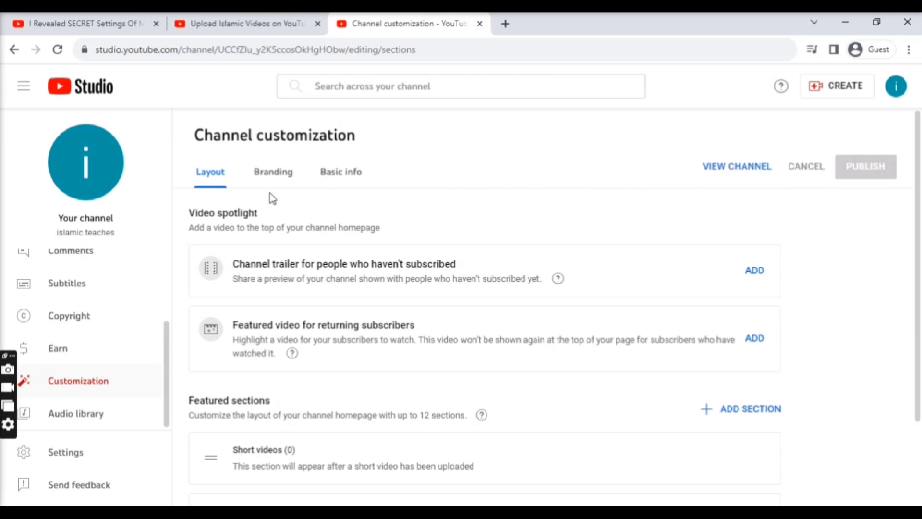
Look over the channel's branding options and examine the watermark in the "I Revealed SECRET Settings" video as an example
{"action": "left_click", "coordinate": [270, 180]}
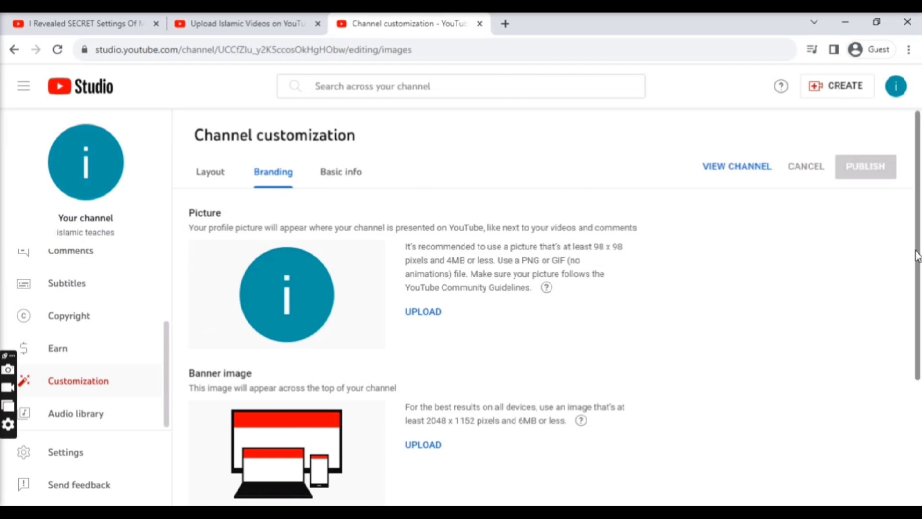
{"action": "left_click_drag", "start_coordinate": [917, 256], "coordinate": [915, 353]}
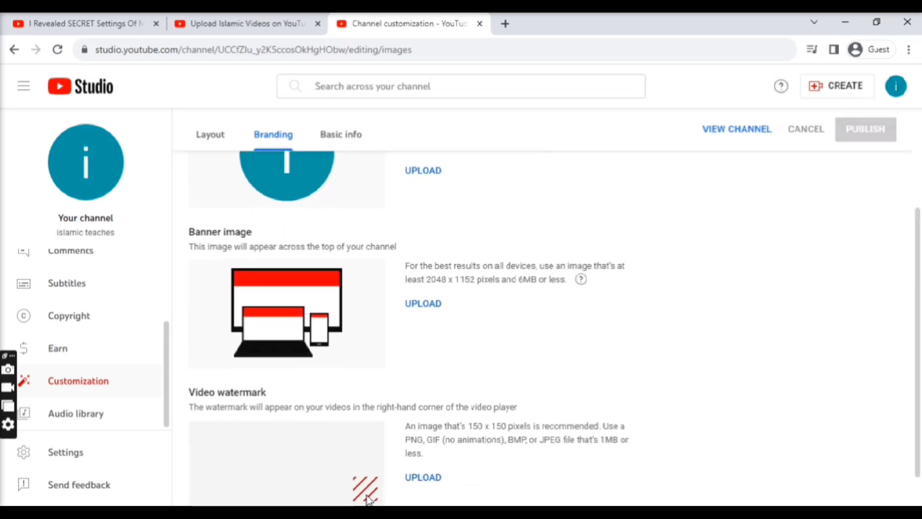
{"action": "key", "text": "ctrl+1"}
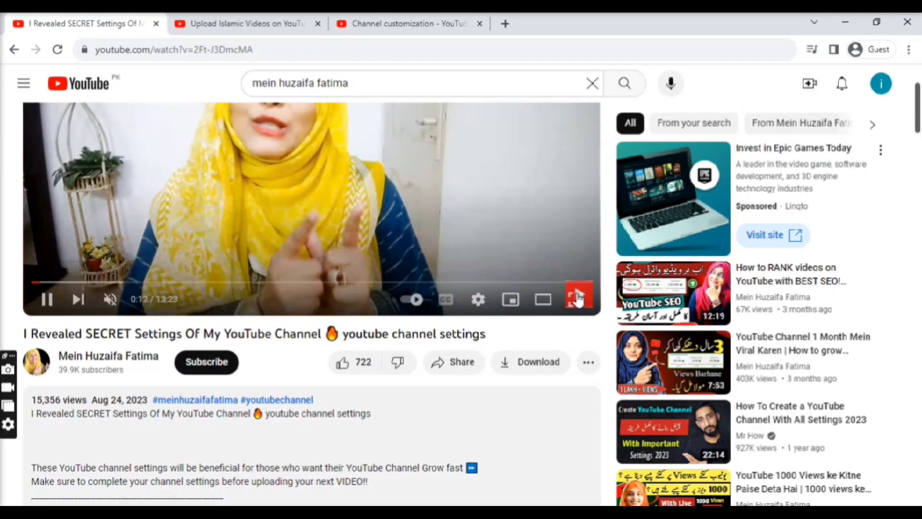
{"action": "mouse_move", "coordinate": [583, 264]}
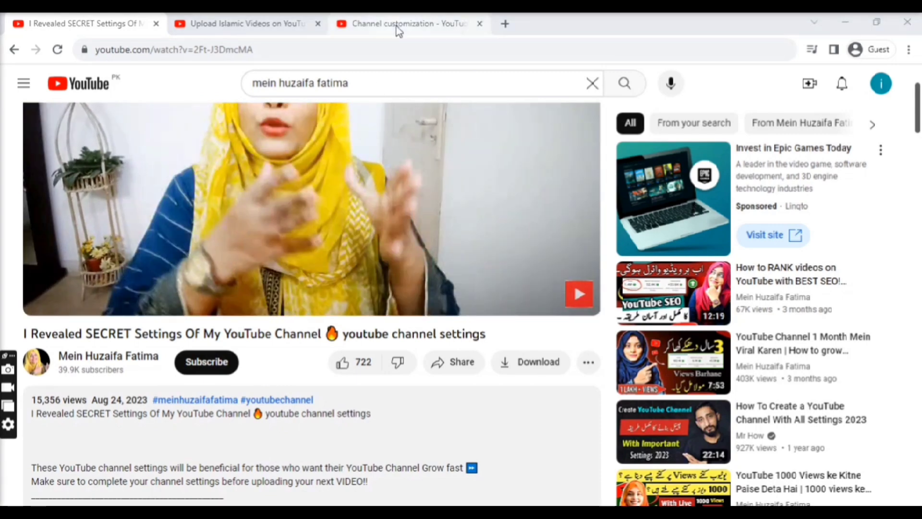
{"action": "left_click", "coordinate": [398, 29]}
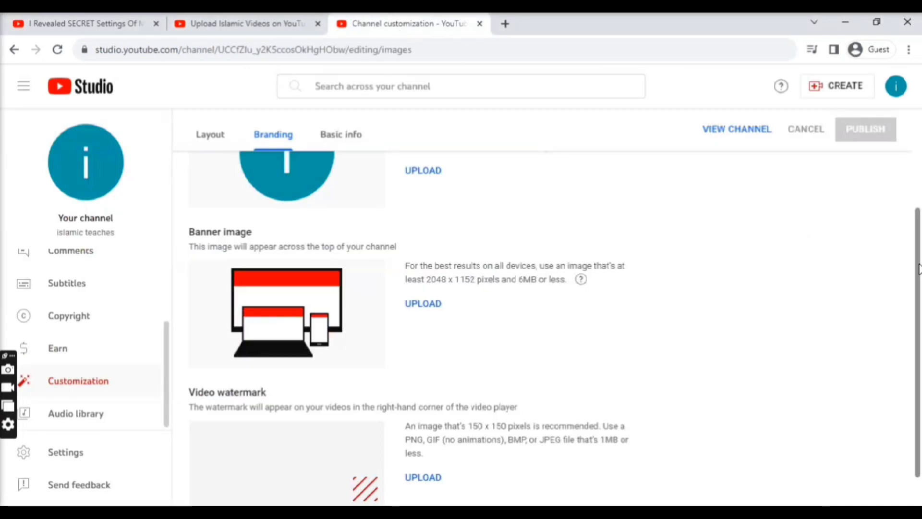
{"action": "scroll", "coordinate": [432, 288], "scroll_direction": "down", "scroll_amount": 1}
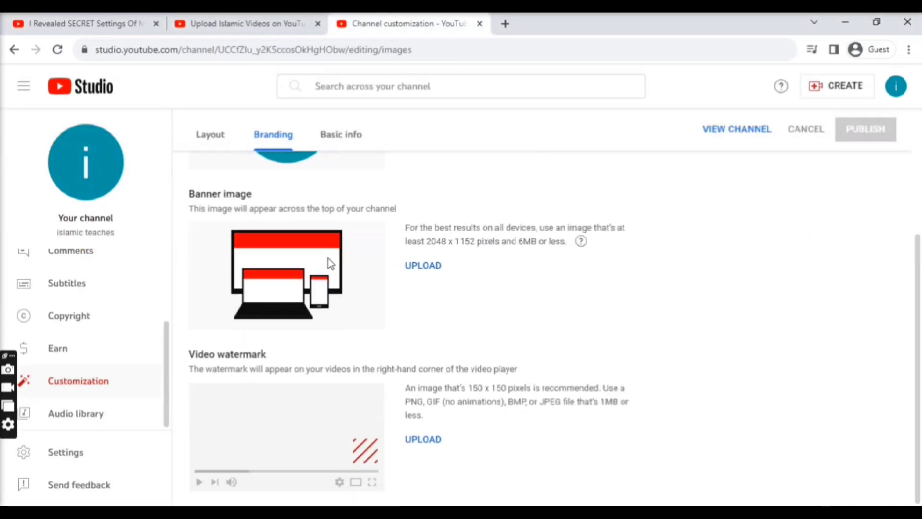
{"action": "left_click", "coordinate": [425, 443]}
{"action": "left_click", "coordinate": [426, 442]}
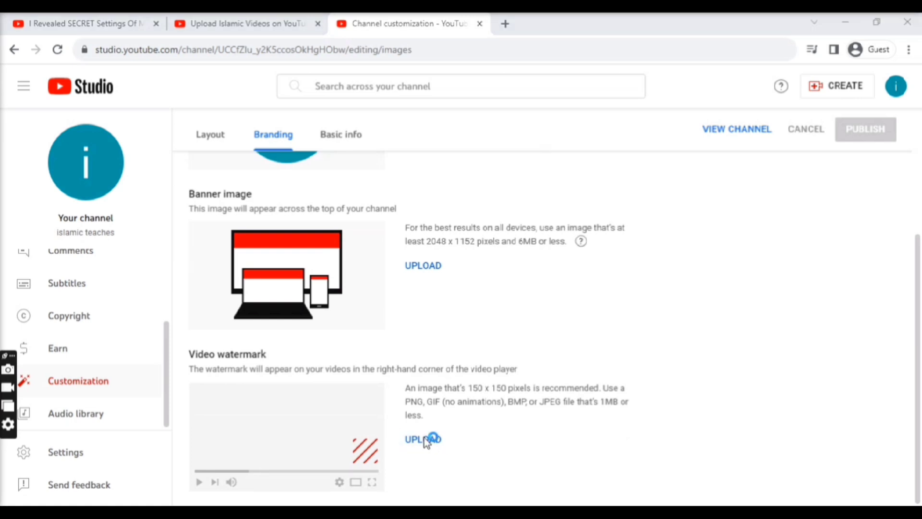
{"action": "left_click", "coordinate": [423, 436]}
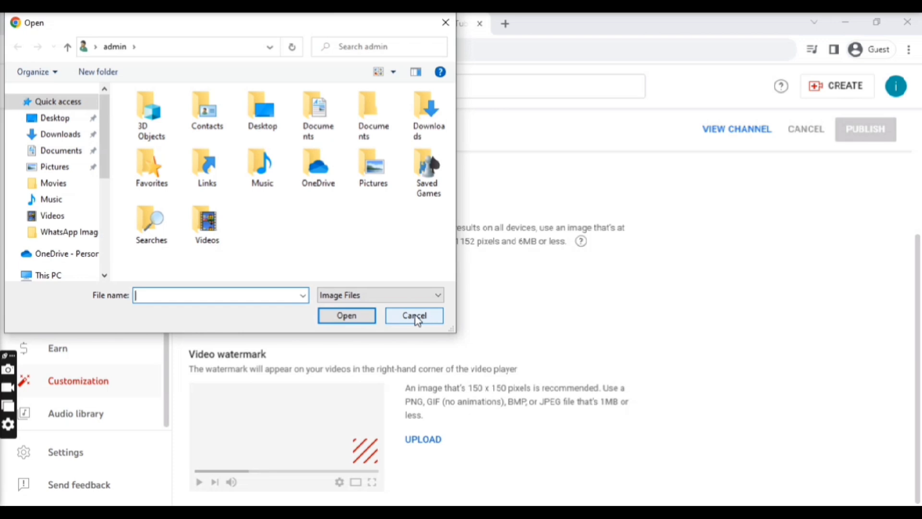
{"action": "left_click", "coordinate": [416, 318]}
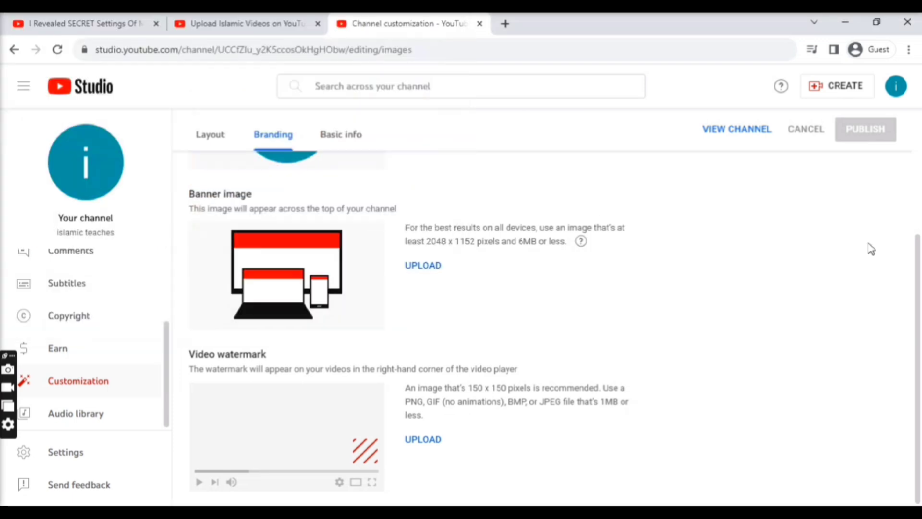
Switch to Canva and apply the black diamond template with the gradient background to a blank YouTube icon design
{"action": "left_click_drag", "start_coordinate": [919, 257], "coordinate": [920, 173]}
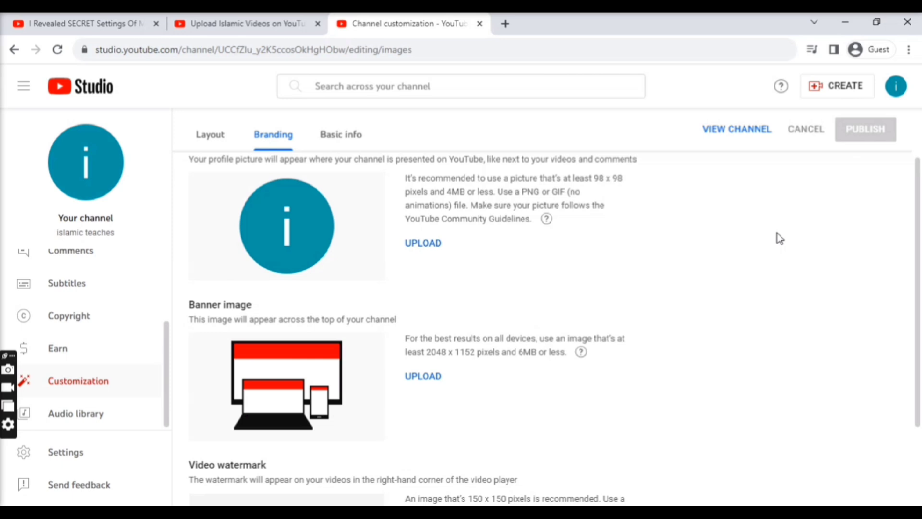
{"action": "left_click", "coordinate": [507, 22]}
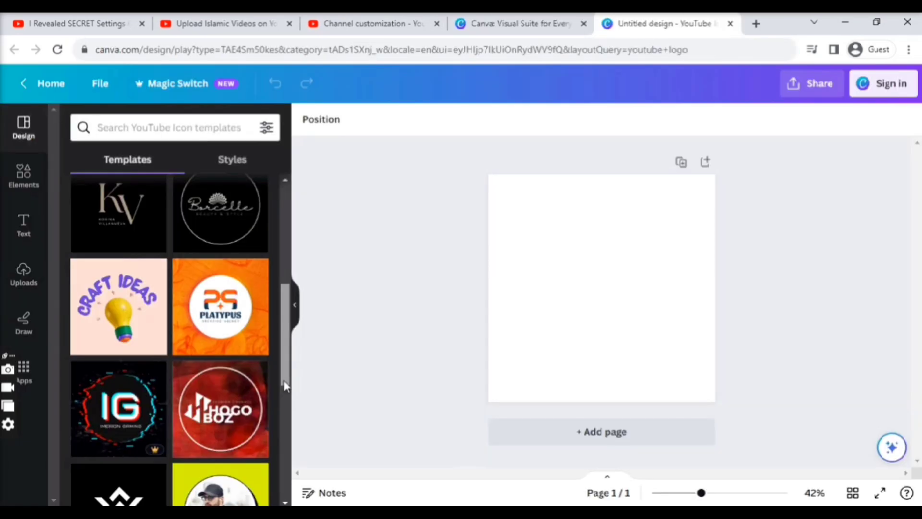
{"action": "left_click_drag", "start_coordinate": [283, 389], "coordinate": [279, 454]}
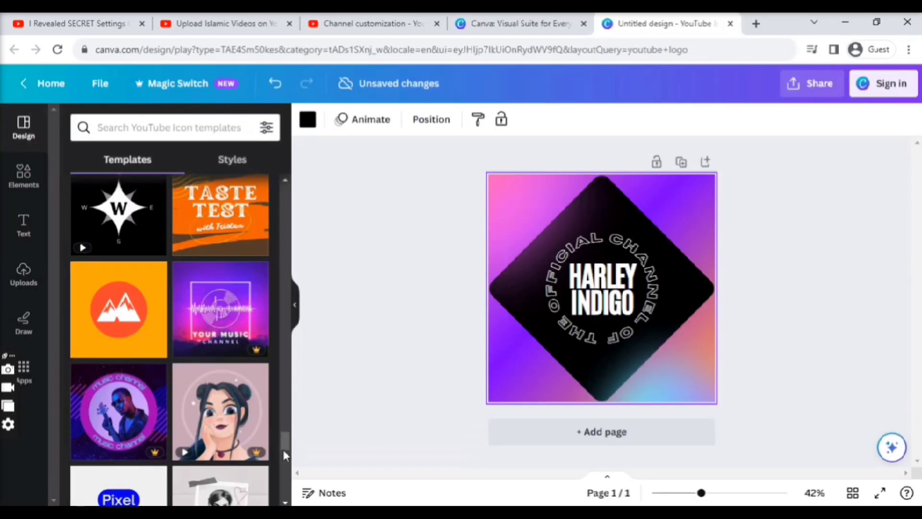
{"action": "scroll", "coordinate": [283, 454], "scroll_direction": "down", "scroll_amount": 1}
Delete the circular tagline from the icon, replace the central name with "ISLAMIC TEACHES" and enlarge that text slightly
{"action": "key", "text": "Delete"}
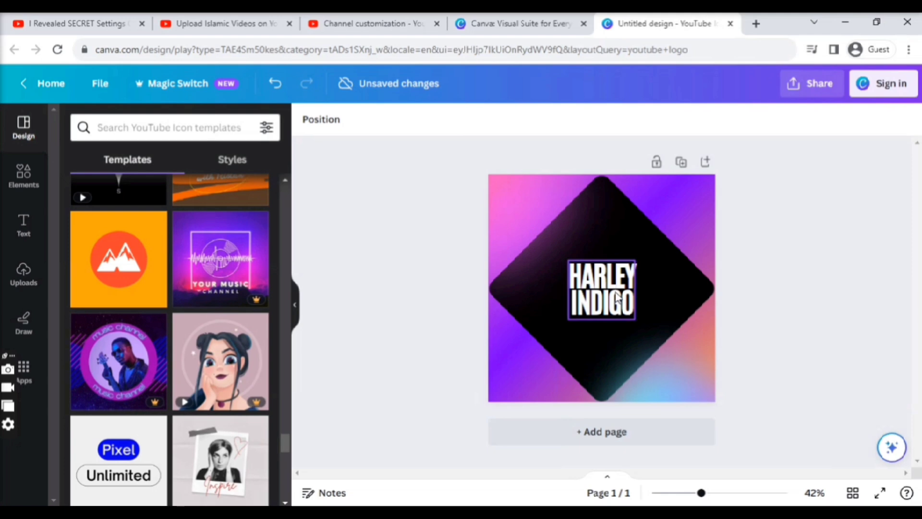
{"action": "left_click", "coordinate": [618, 299]}
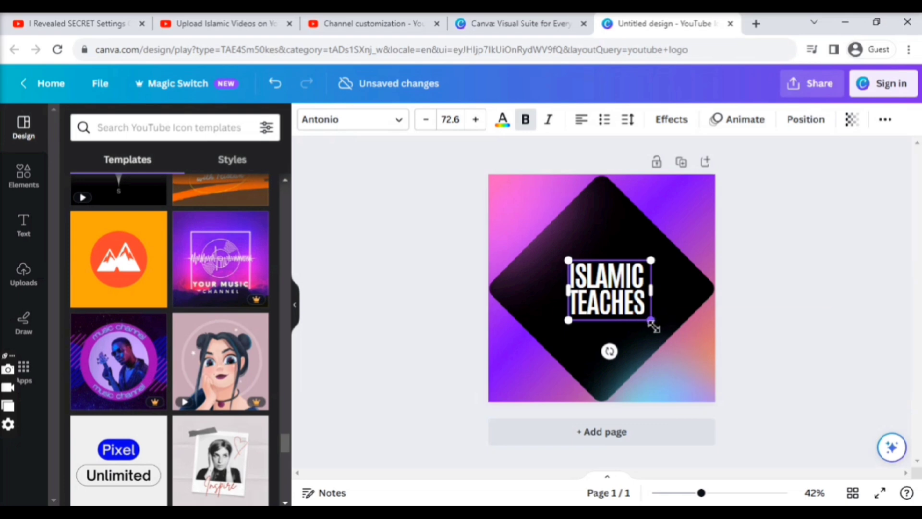
{"action": "left_click_drag", "start_coordinate": [659, 328], "coordinate": [666, 334]}
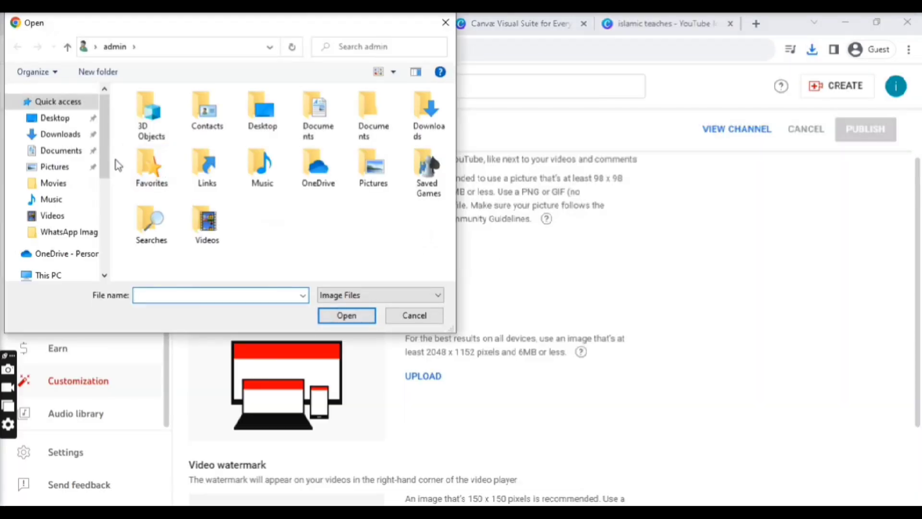
Upload the "islamic teaches" PNG file from the Downloads folder as the channel's profile picture
{"action": "left_click", "coordinate": [60, 139]}
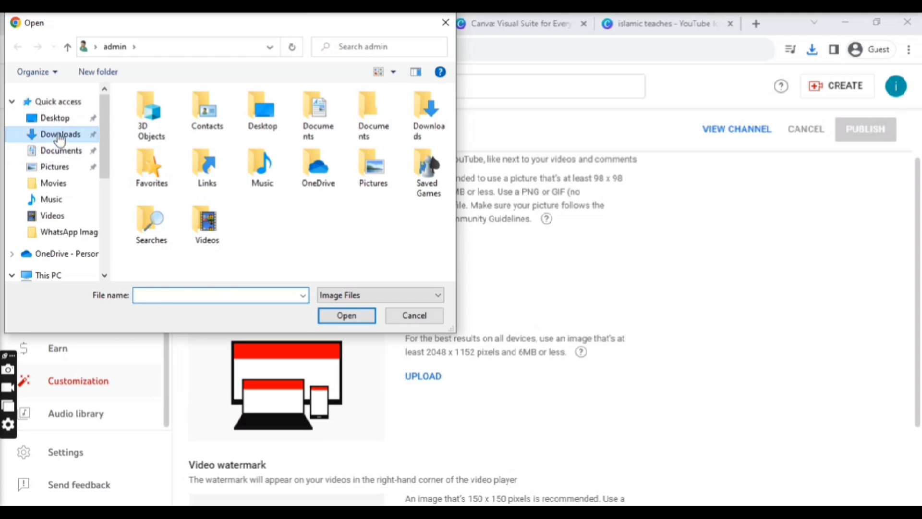
{"action": "left_click", "coordinate": [148, 135]}
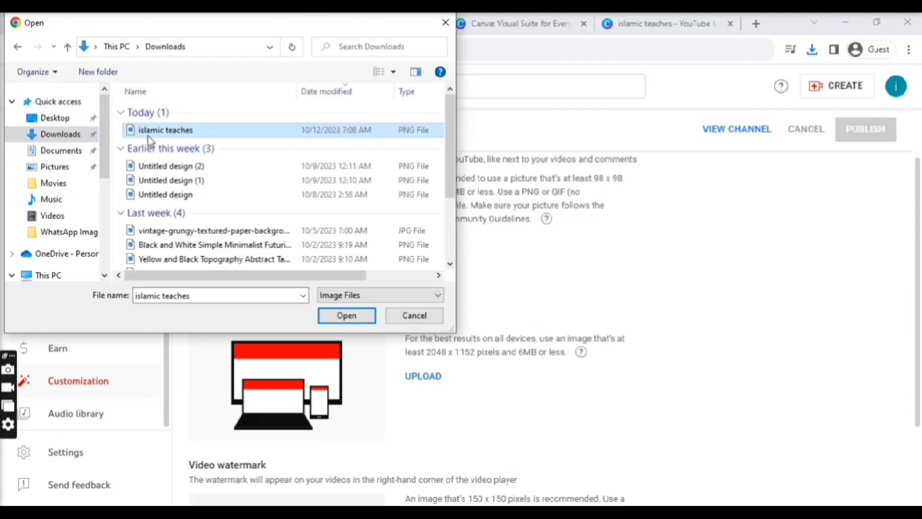
{"action": "left_click", "coordinate": [347, 315]}
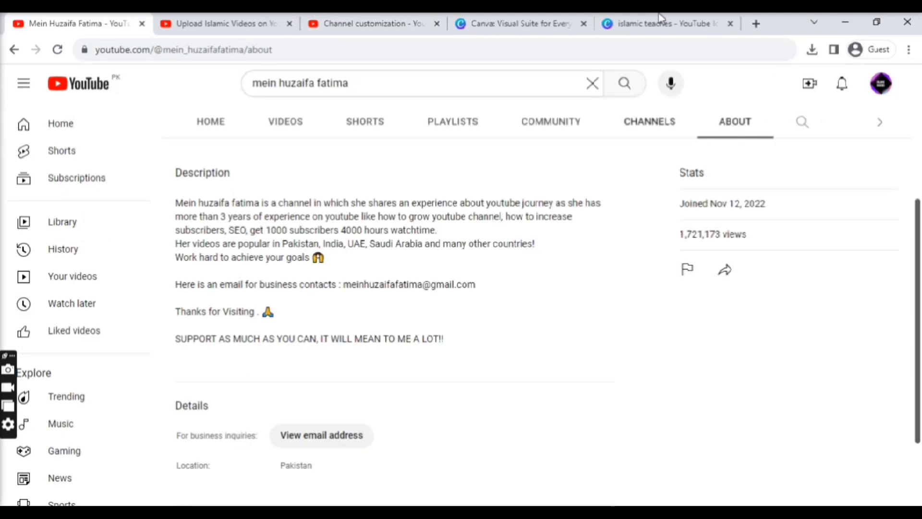
Return to the channel's basic info, add a blank link entry, and look over the description, link and contact email fields
{"action": "left_click", "coordinate": [381, 32]}
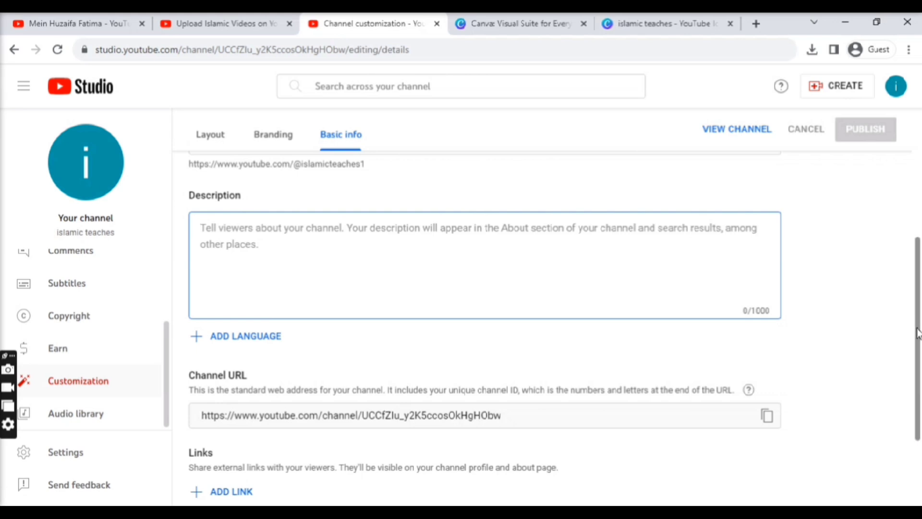
{"action": "scroll", "coordinate": [917, 350], "scroll_direction": "down", "scroll_amount": 2}
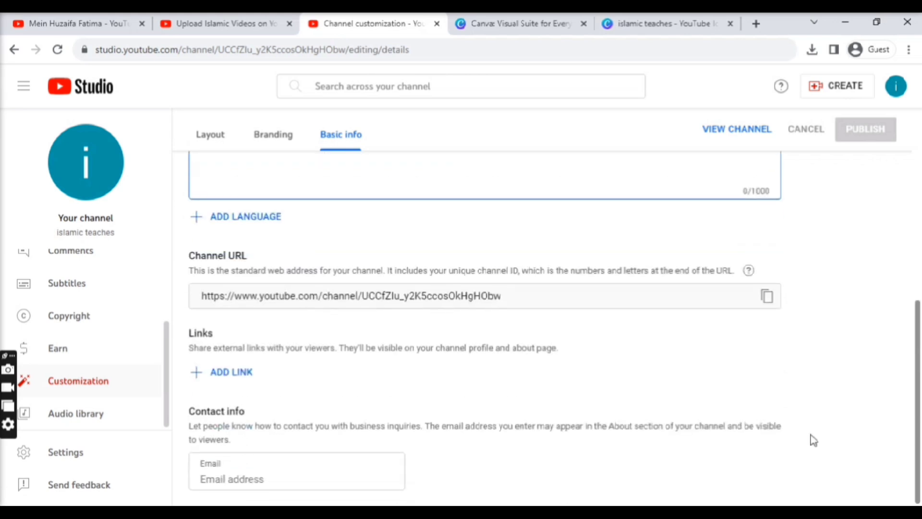
{"action": "left_click", "coordinate": [240, 373]}
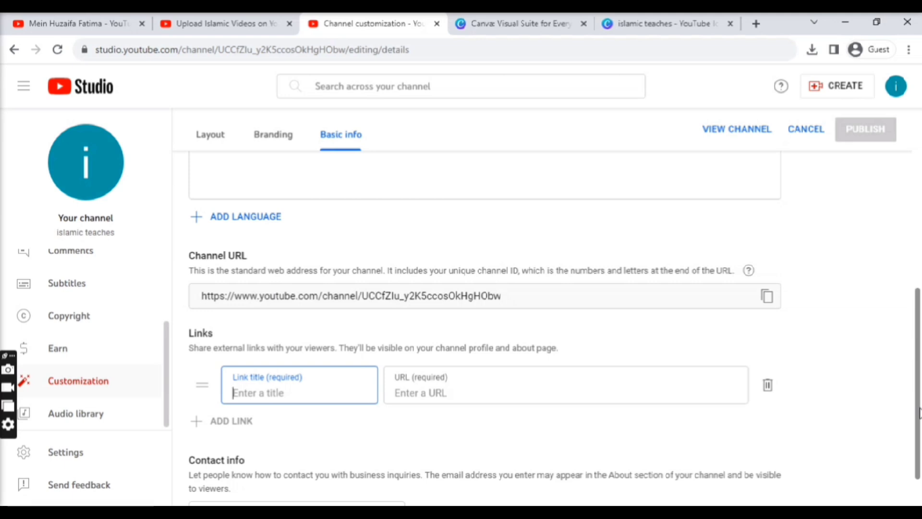
{"action": "scroll", "coordinate": [919, 493], "scroll_direction": "down", "scroll_amount": 1}
{"action": "left_click", "coordinate": [260, 473]}
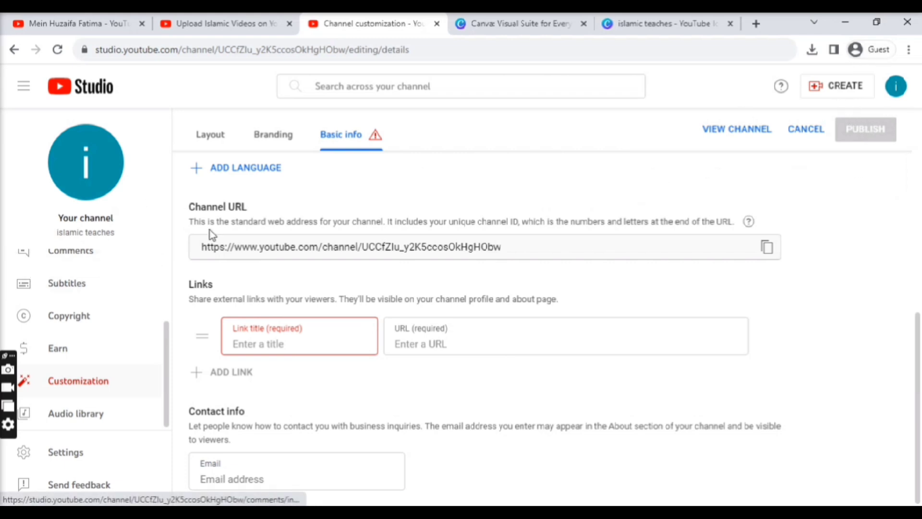
{"action": "left_click_drag", "start_coordinate": [169, 358], "coordinate": [175, 258]}
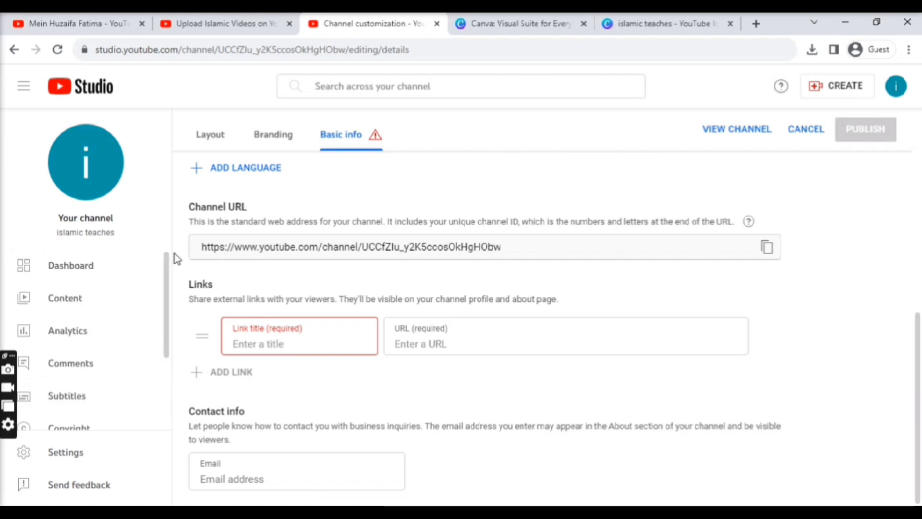